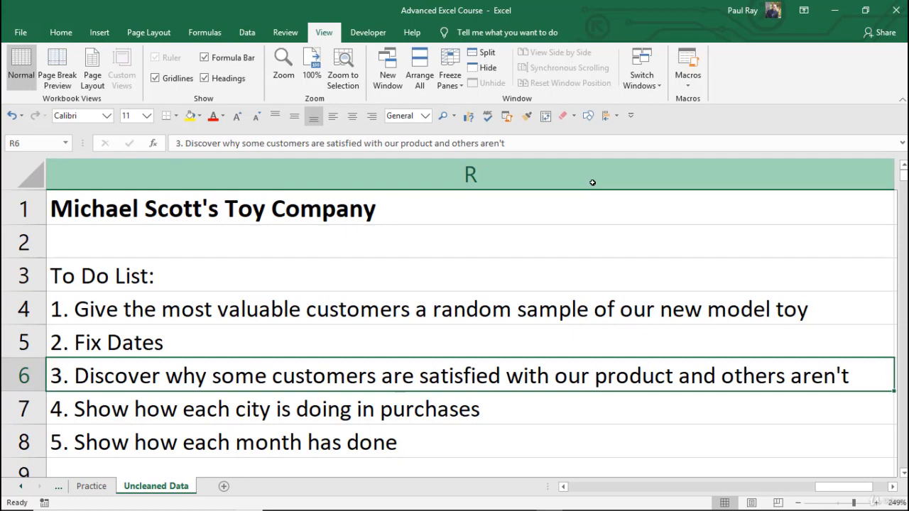
Step: Examine the Order Date, Delivery Date and Shipping values in the first rows of the customer table
key("ctrl+Home")
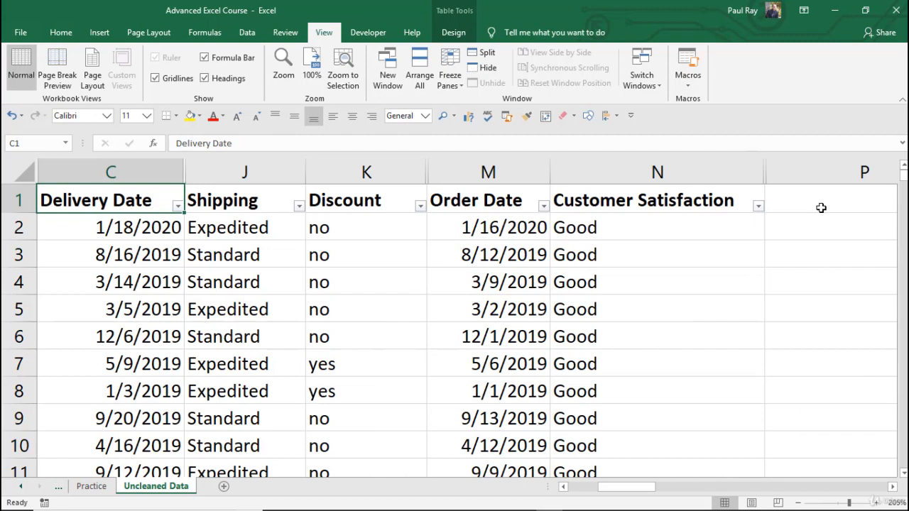
left_click(816, 225)
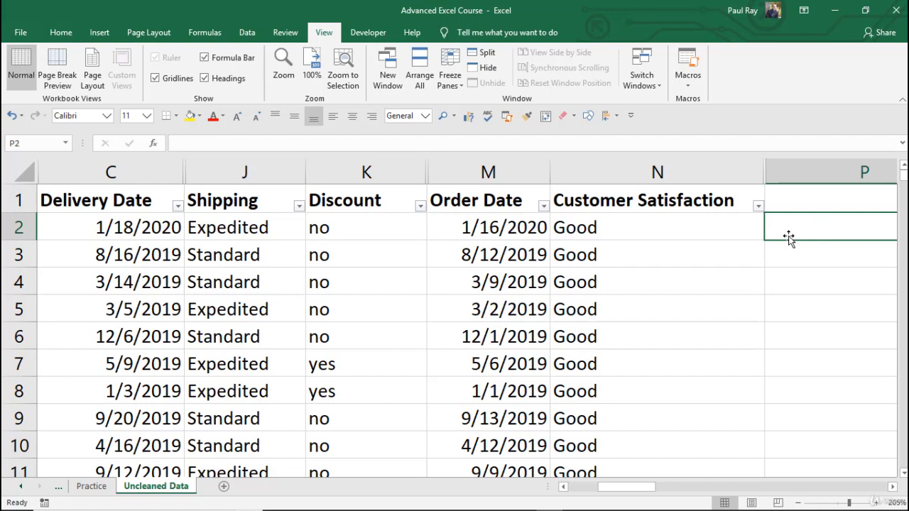
left_click(493, 229)
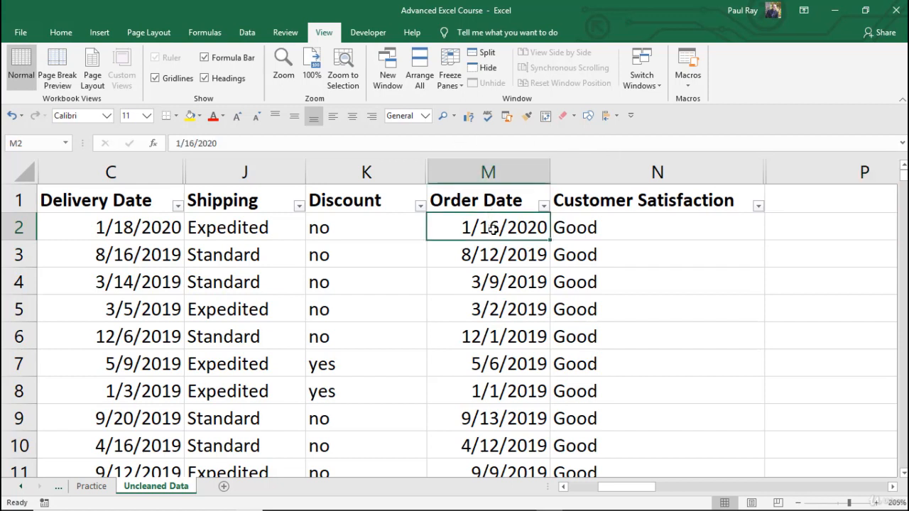
left_click(137, 232)
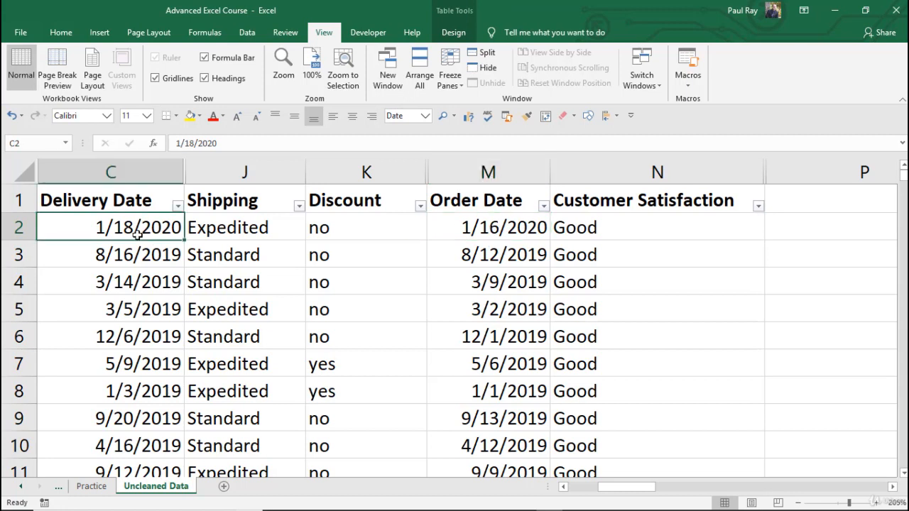
left_click(257, 229)
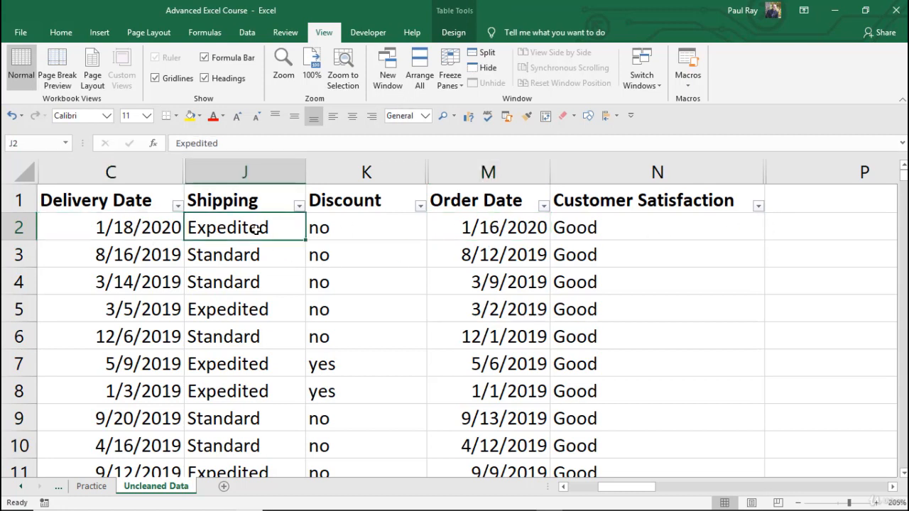
left_click(253, 258)
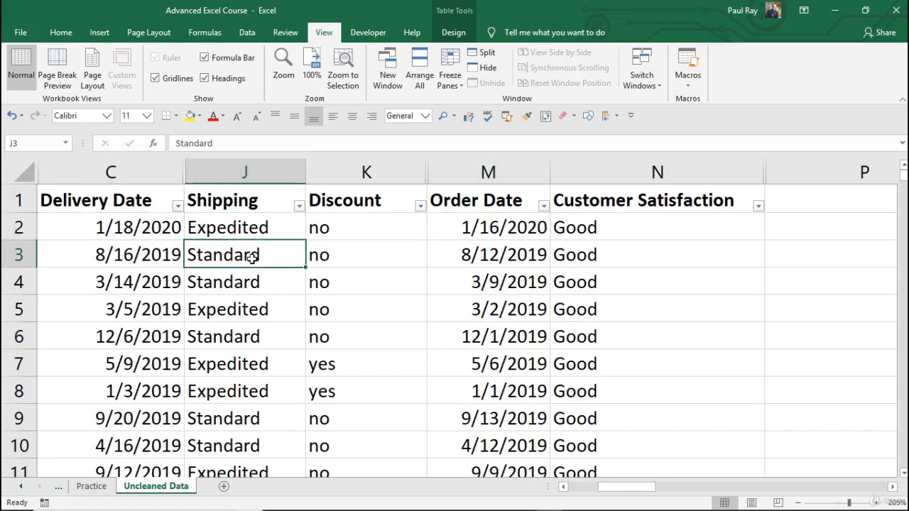
left_click(252, 229)
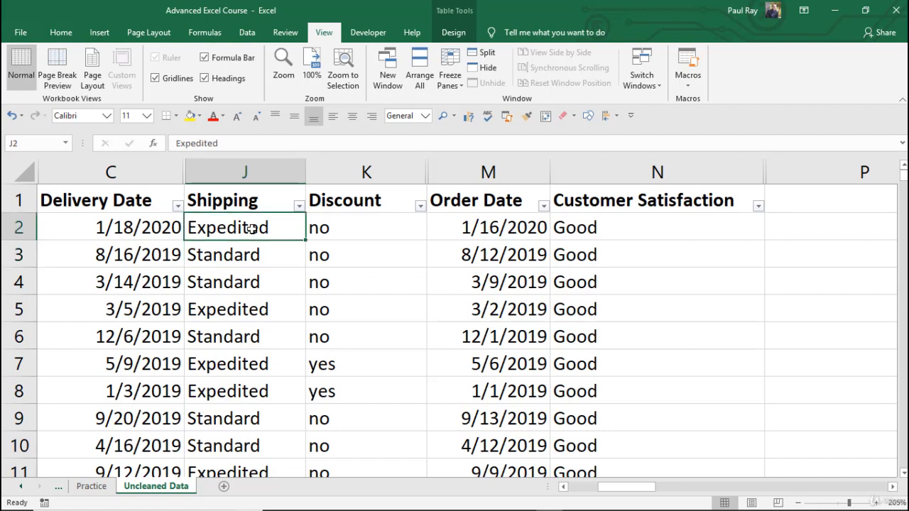
left_click(250, 254)
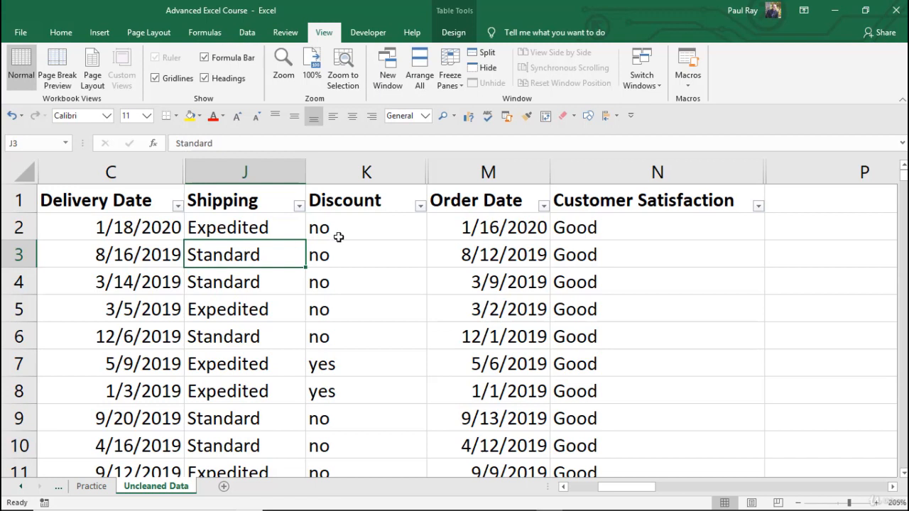
left_click(809, 227)
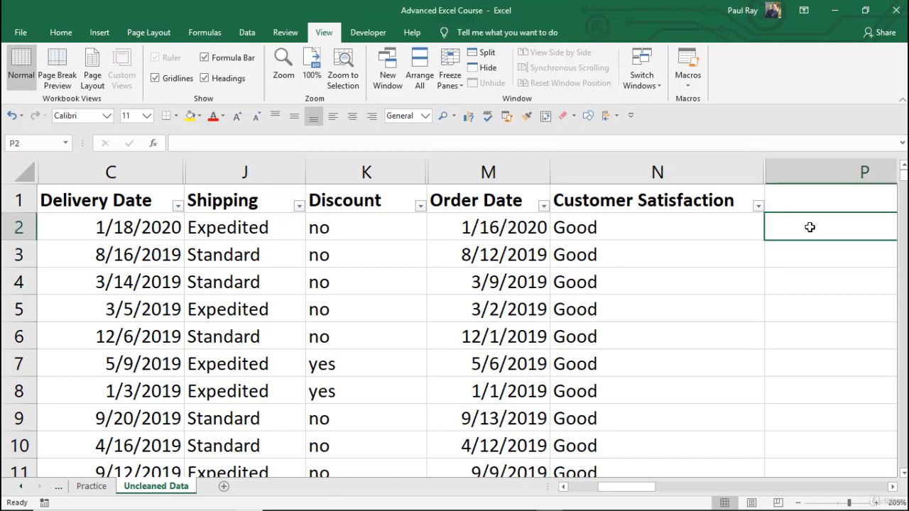
type("=")
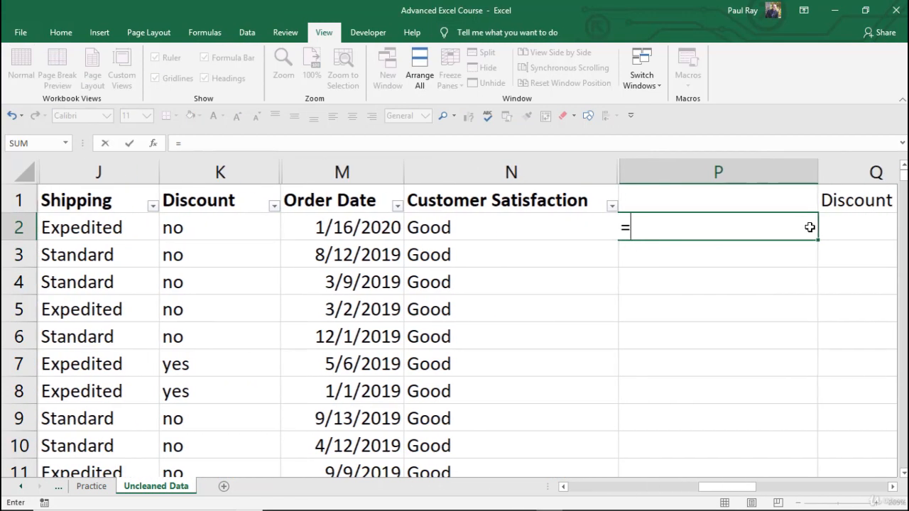
key("BackSpace")
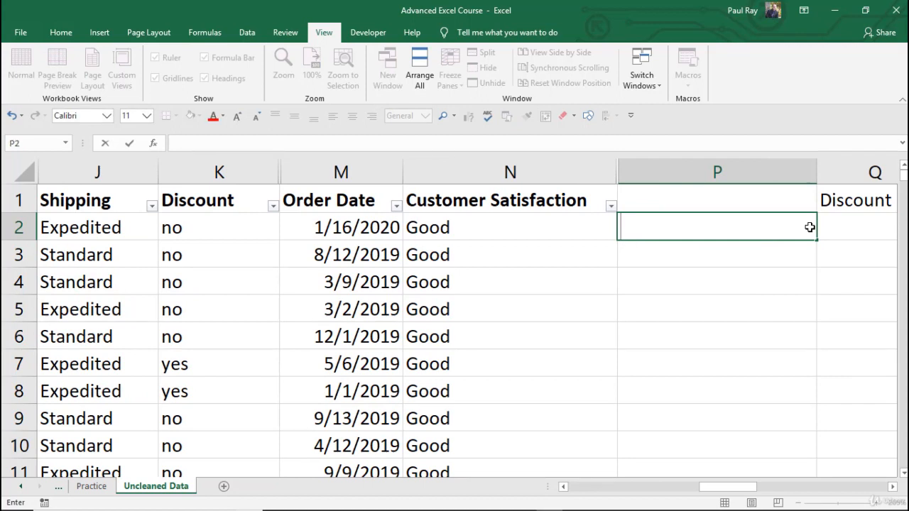
type("=days")
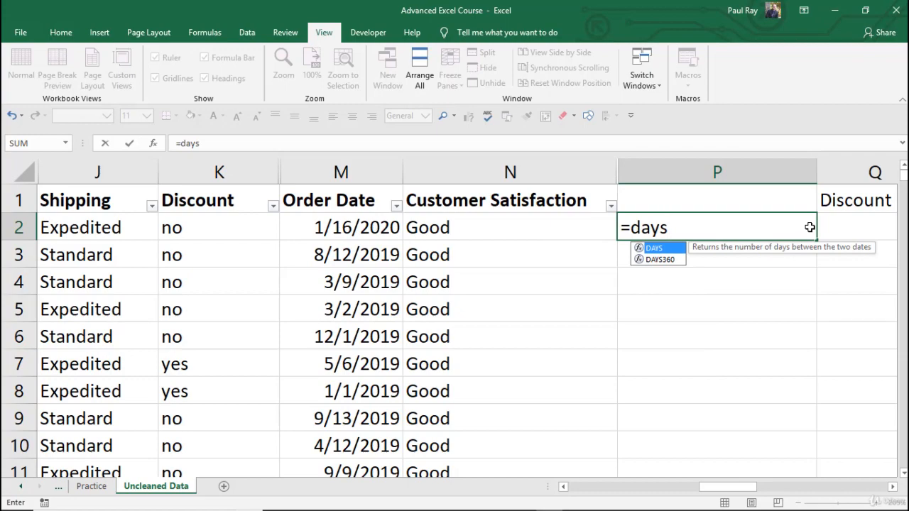
key("BackSpace")
key("BackSpace")
key("BackSpace")
key("BackSpace")
key("BackSpace")
key("Escape")
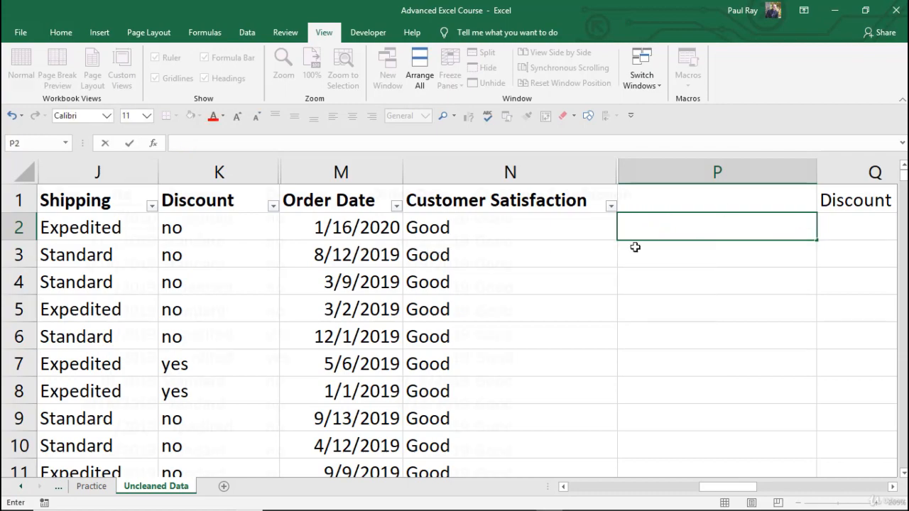
Step: Enter a DAYS formula in P2 with Delivery Date as the end date and Order Date as the start date
scroll(654, 223, "down", 2, "ctrl")
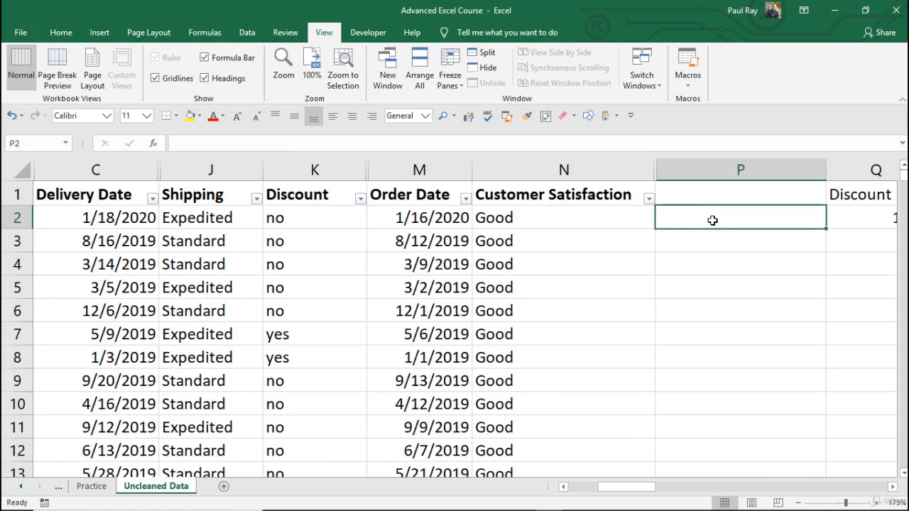
type("=days")
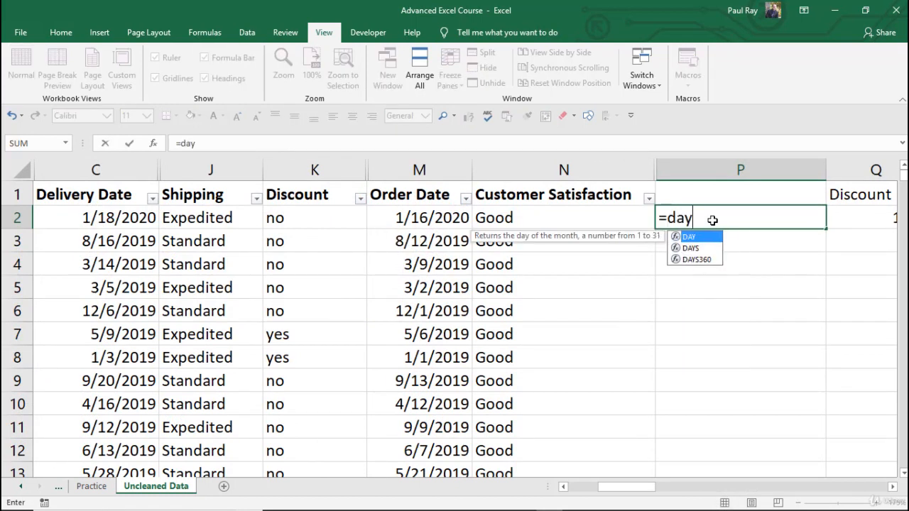
key("Tab")
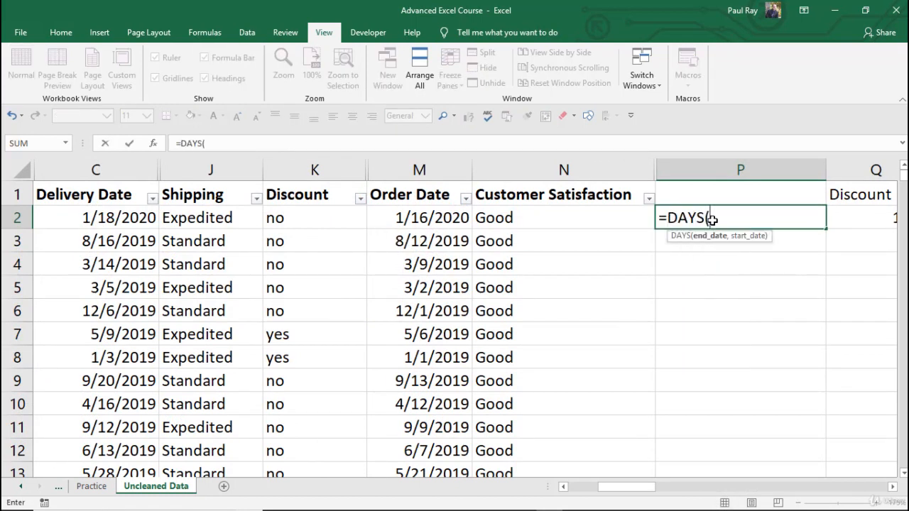
left_click(114, 220)
type(",")
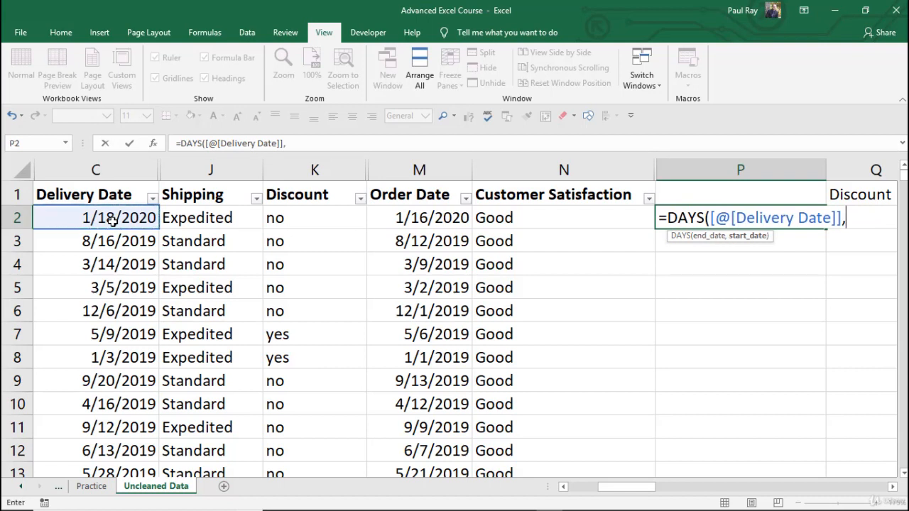
left_click(435, 221)
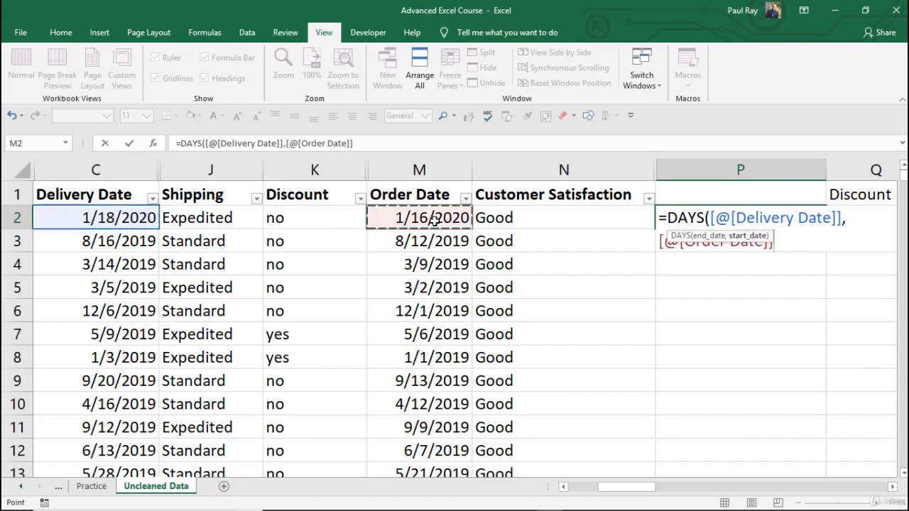
key("Return")
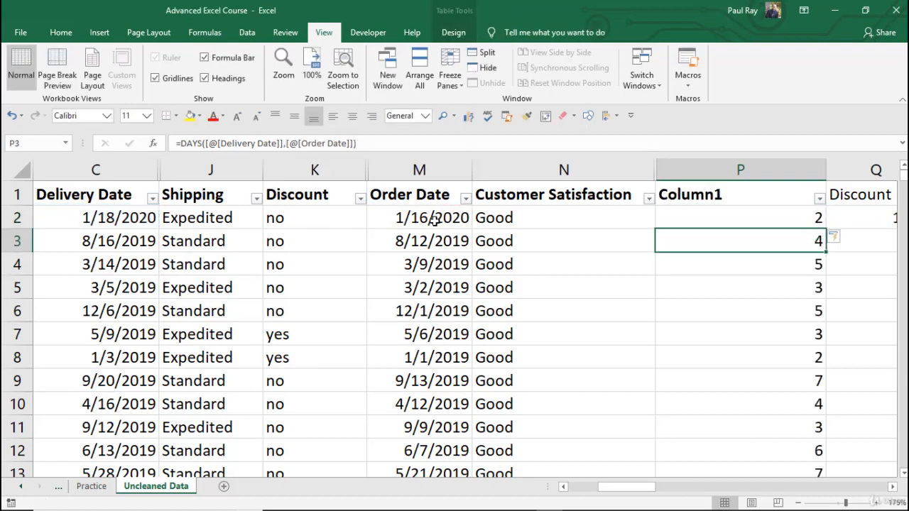
Step: Clear all the DAYS formula values from Column1, keeping its header
left_click(705, 215)
left_click(409, 217)
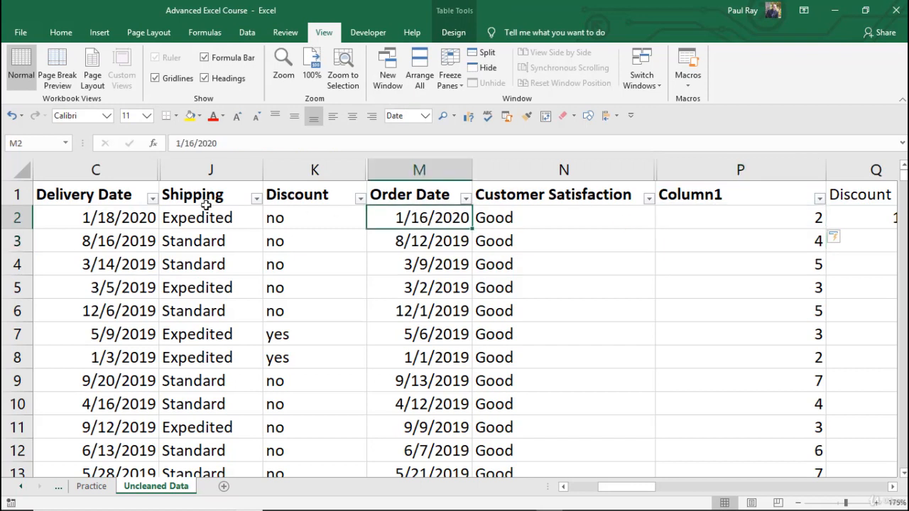
left_click(116, 218)
left_click(707, 181)
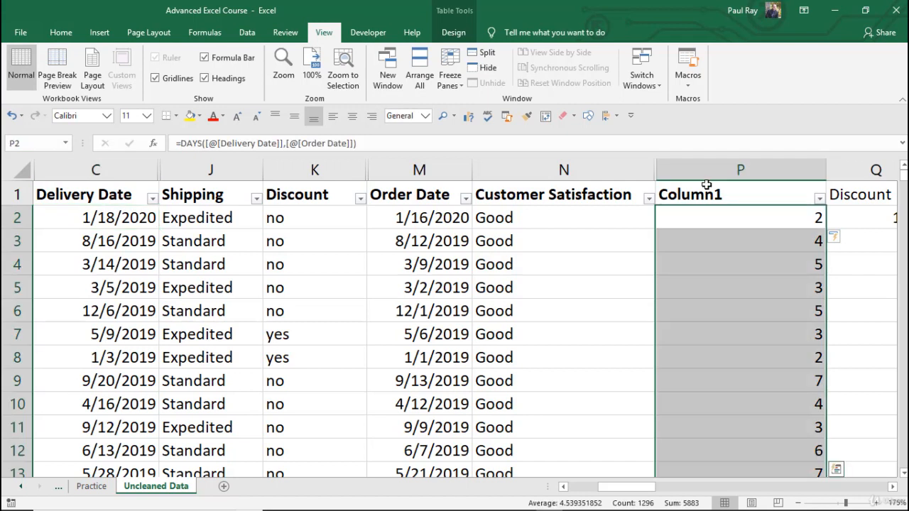
key("Delete")
Step: Enter a formula in P2 that subtracts the row's Order Date from its Delivery Date, and check it against both date cells
left_click(690, 211)
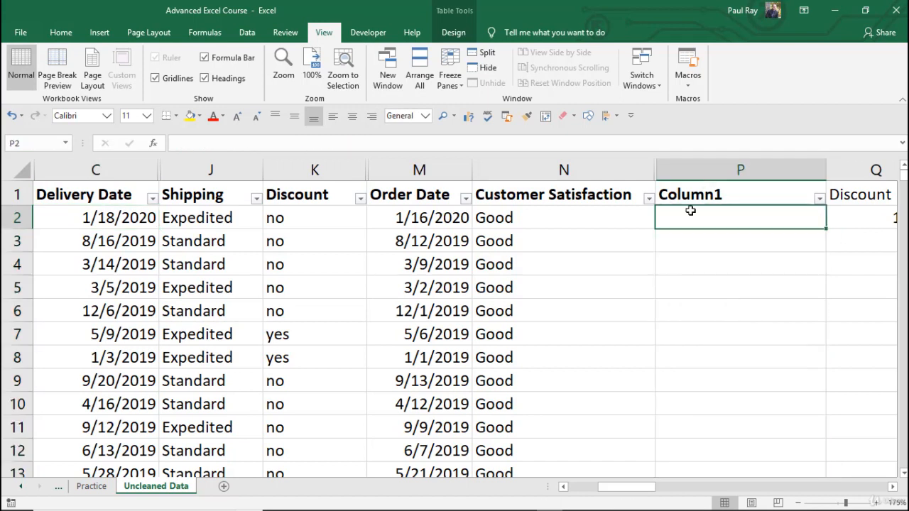
type("=")
key("Left")
key("Left")
key("Left")
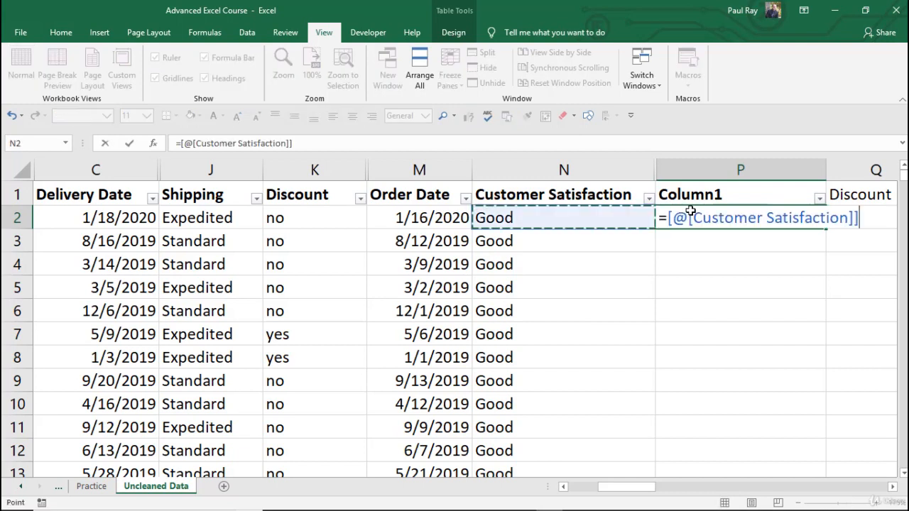
key("Left")
key("Left")
type("-")
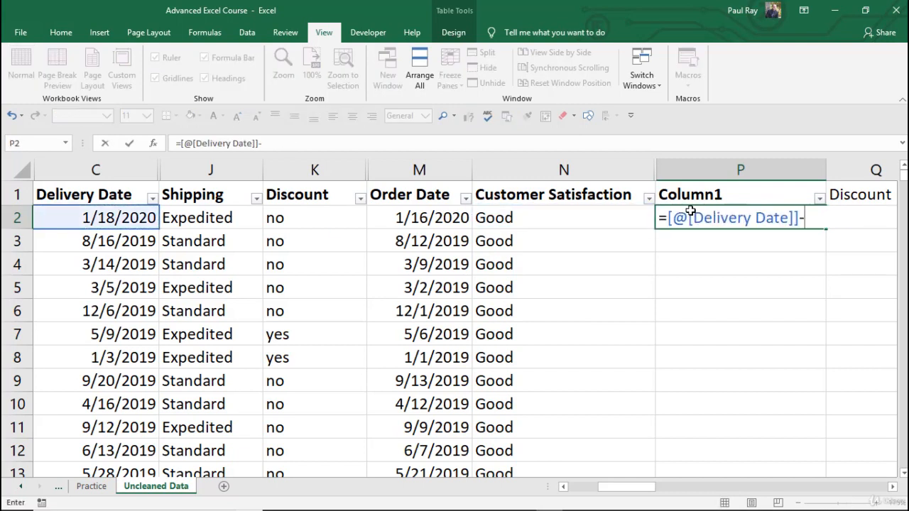
key("Left")
key("Left")
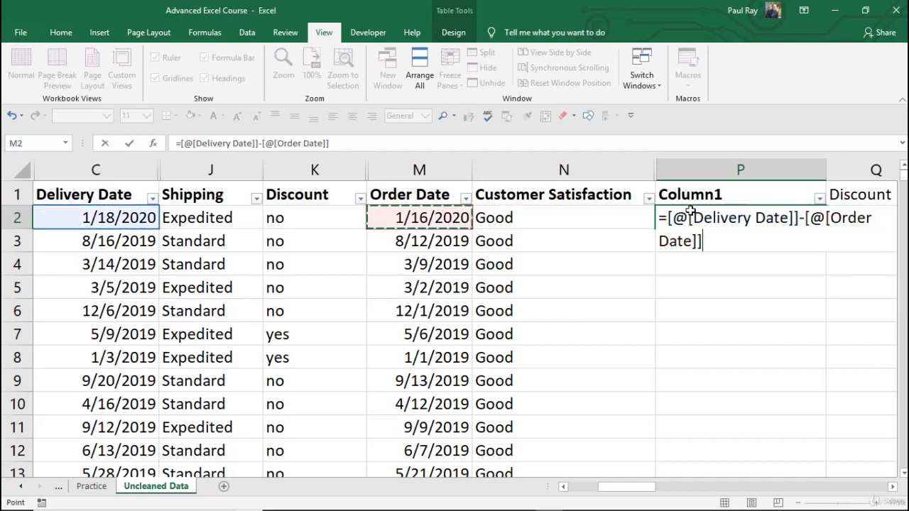
key("Return")
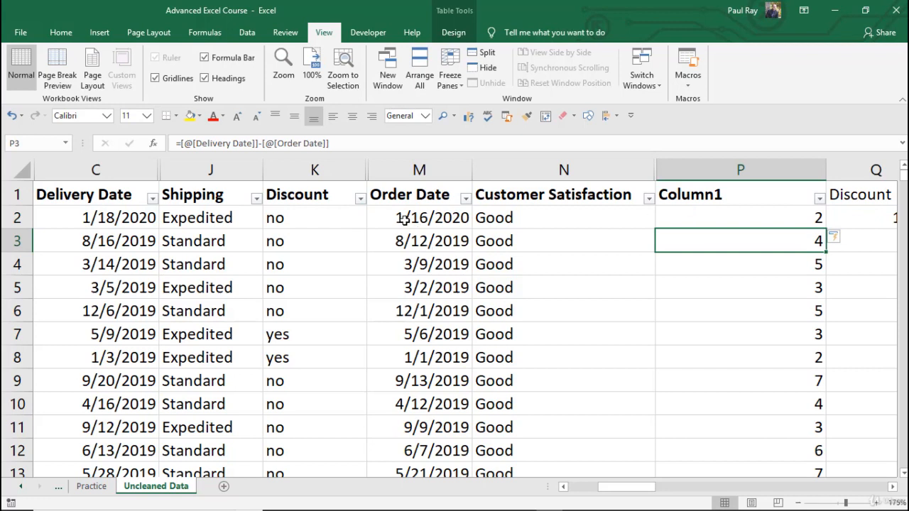
left_click(130, 219)
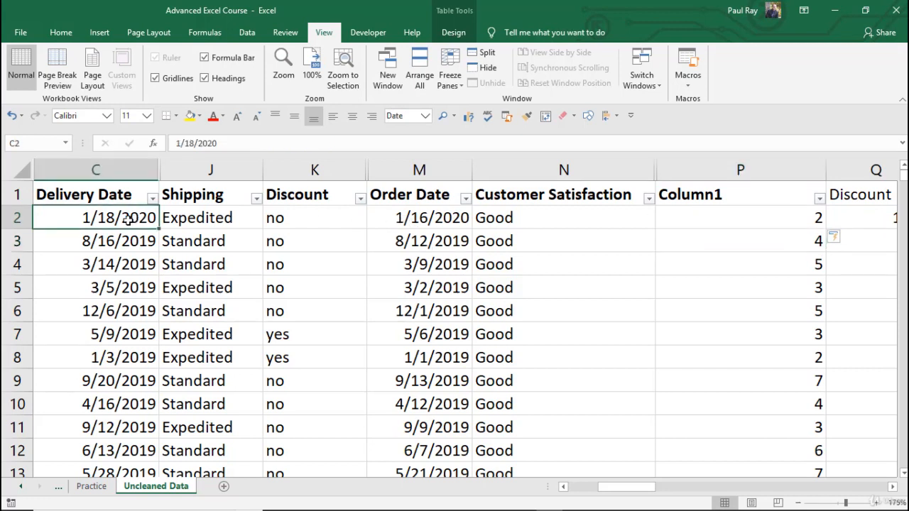
left_click(416, 217)
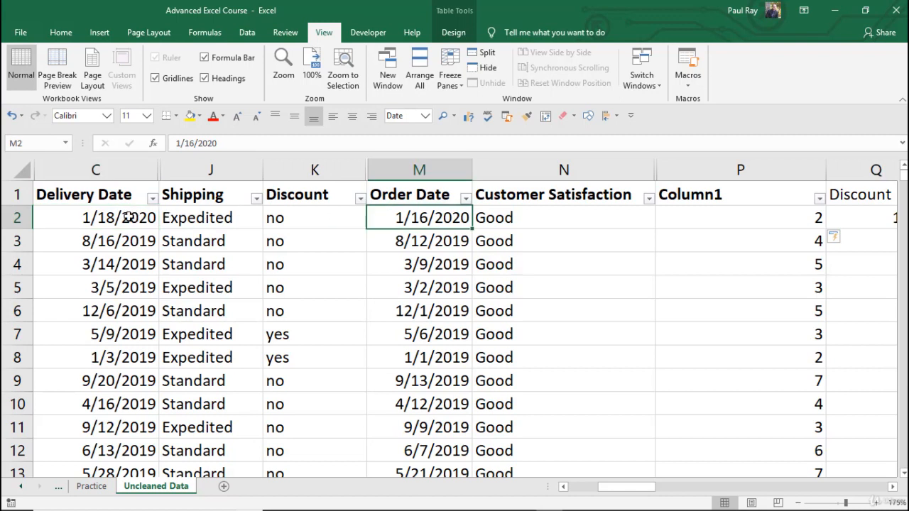
left_click(726, 220)
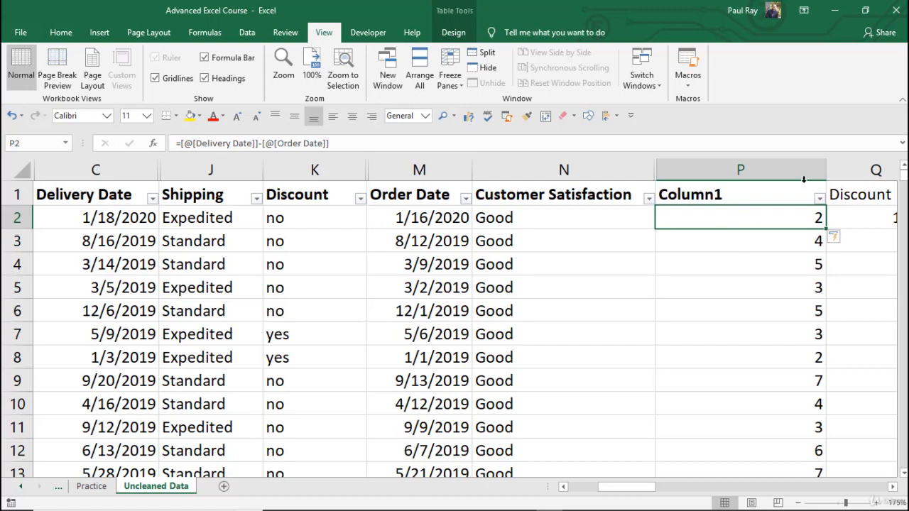
Step: Insert two blank sheet columns between Column1 and the separate Discount column
right_click(834, 170)
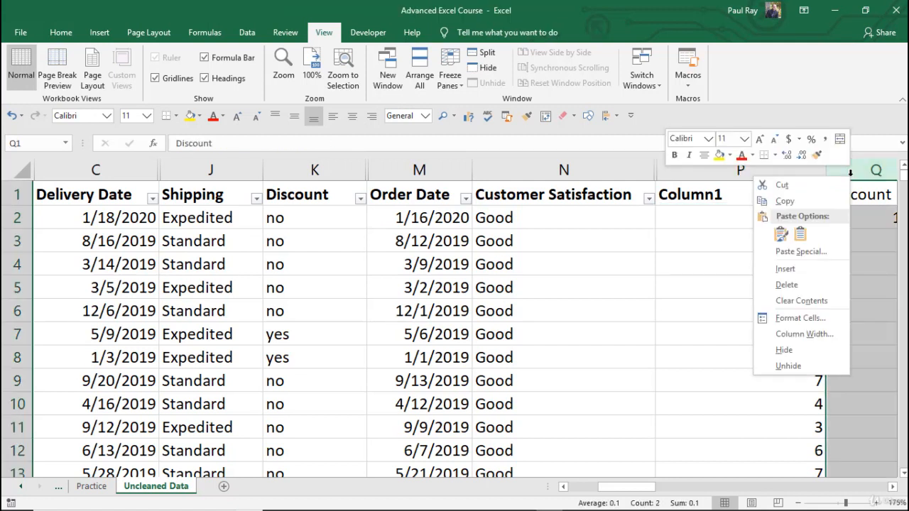
left_click(806, 269)
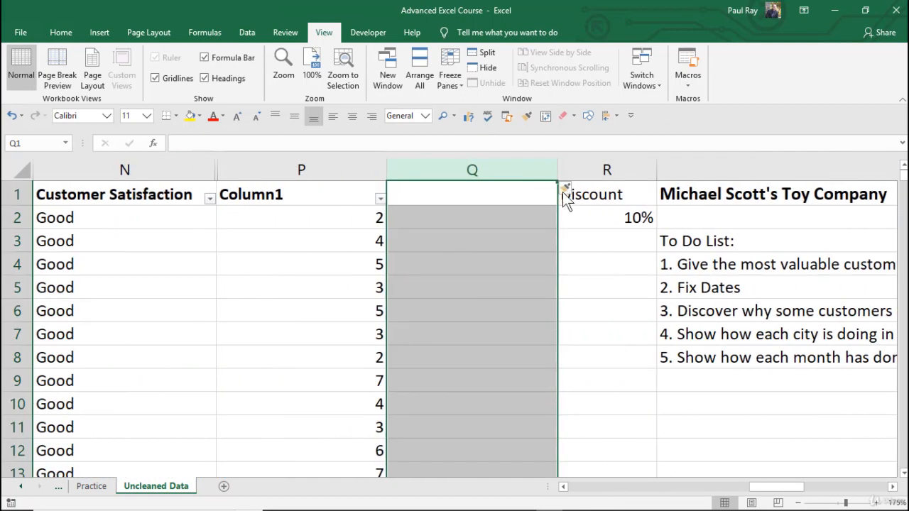
right_click(501, 166)
left_click(544, 258)
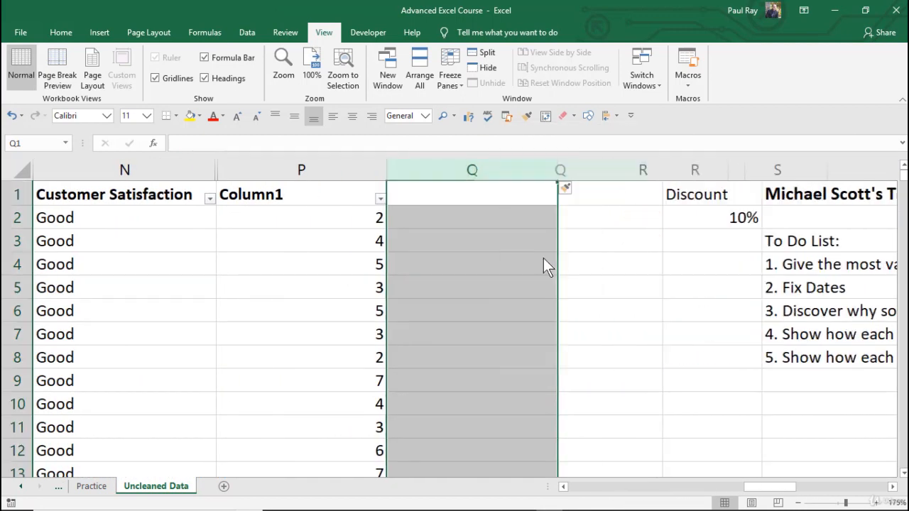
left_click(490, 221)
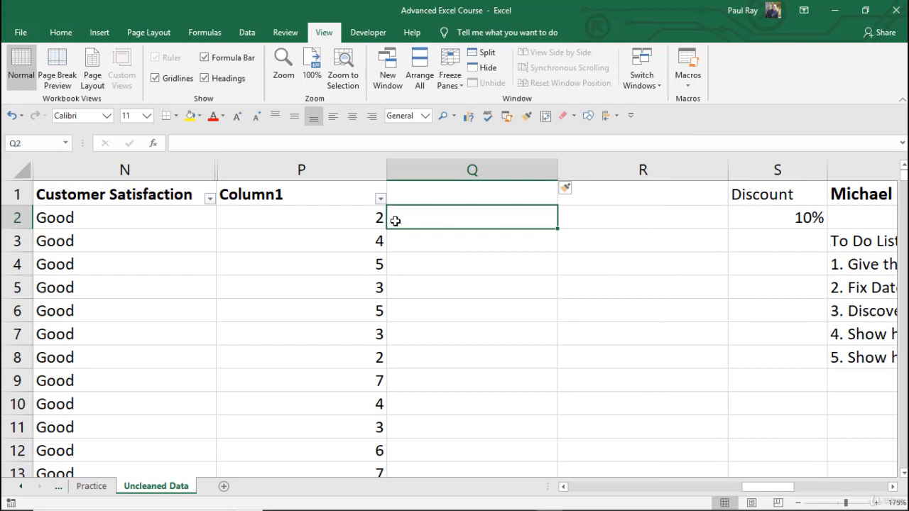
key("Left")
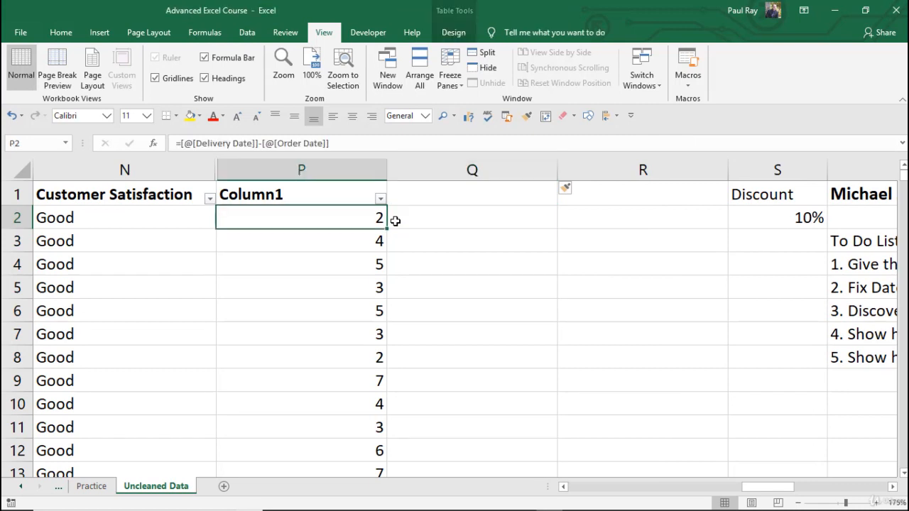
scroll(395, 221, "left", 4)
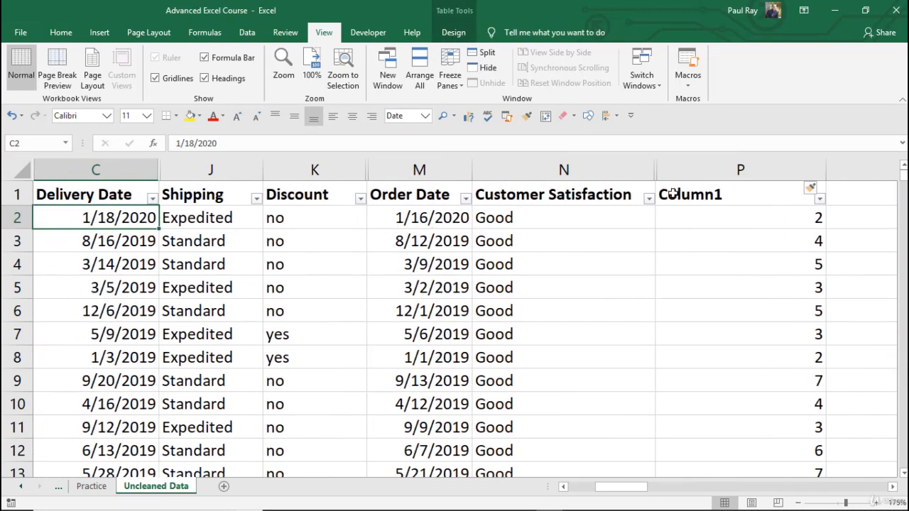
Step: Filter the Shipping column to show only Expedited orders
left_click(723, 235)
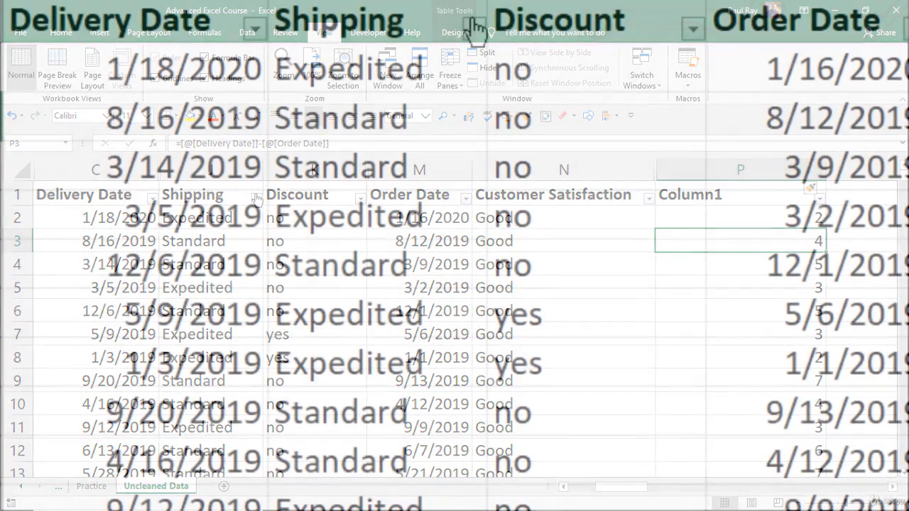
left_click(256, 198)
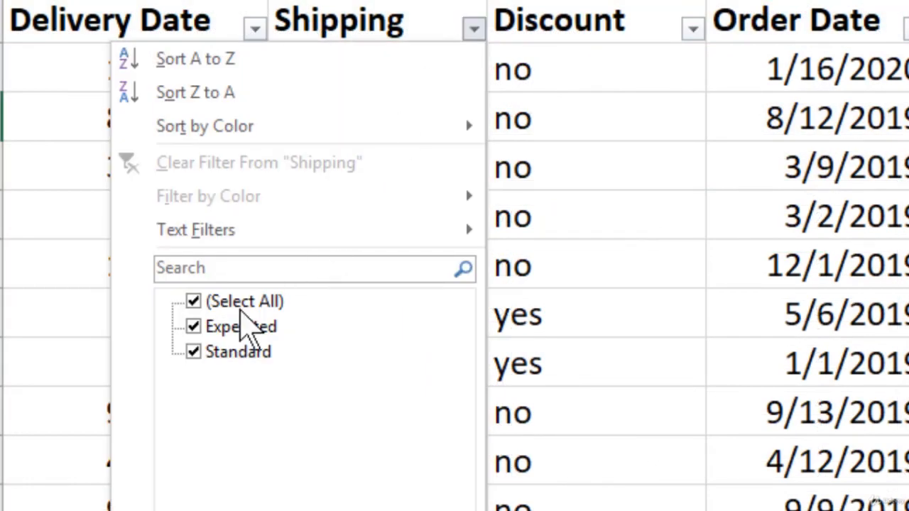
left_click(199, 351)
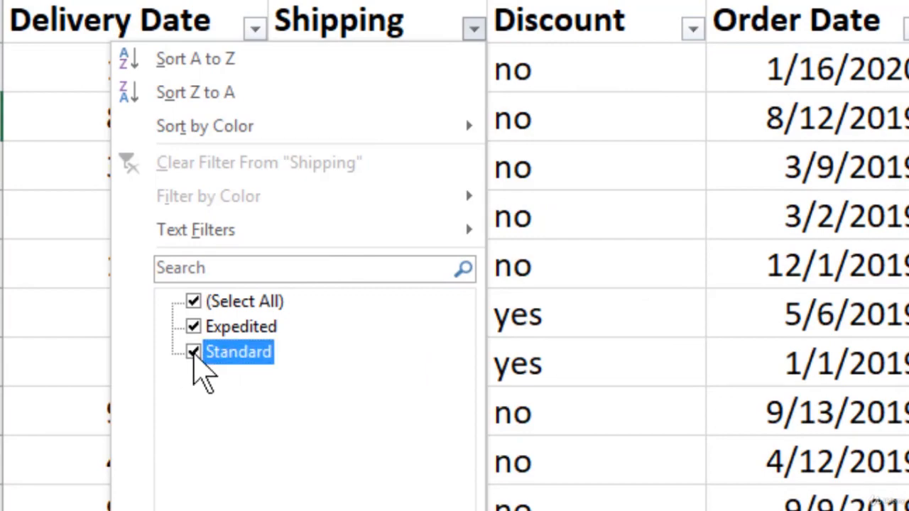
key("Return")
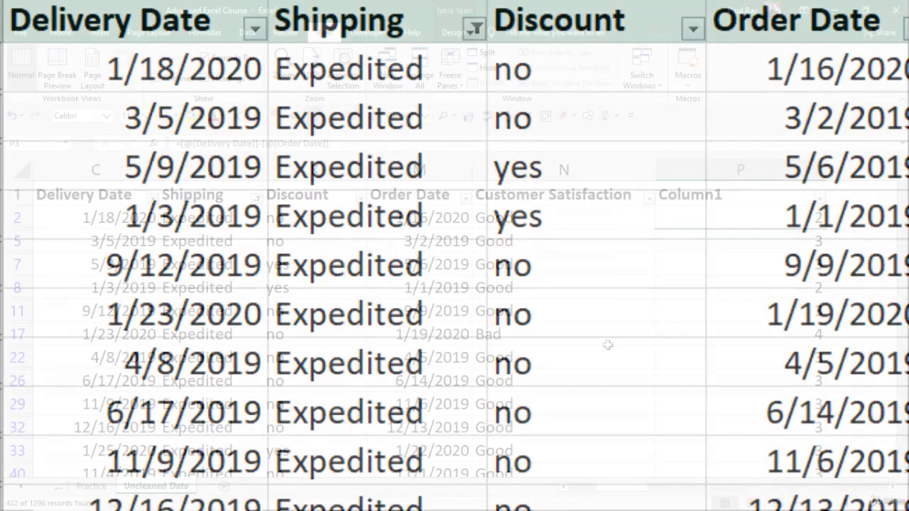
Step: Examine the Expedited rows, comparing each Customer Satisfaction rating with the delivery days in Column1
left_click(704, 266)
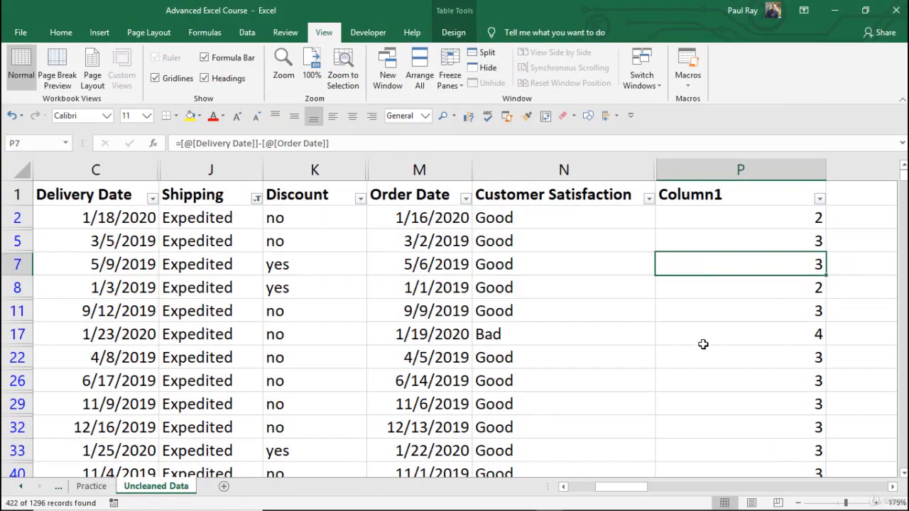
left_click(702, 339)
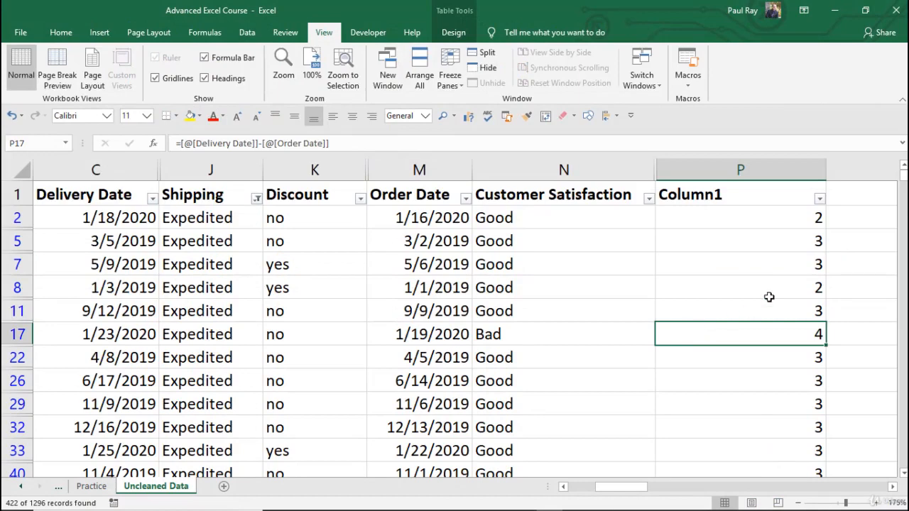
scroll(775, 287, "down", 2)
scroll(775, 286, "down", 1)
scroll(775, 287, "up", 4)
left_click(542, 332)
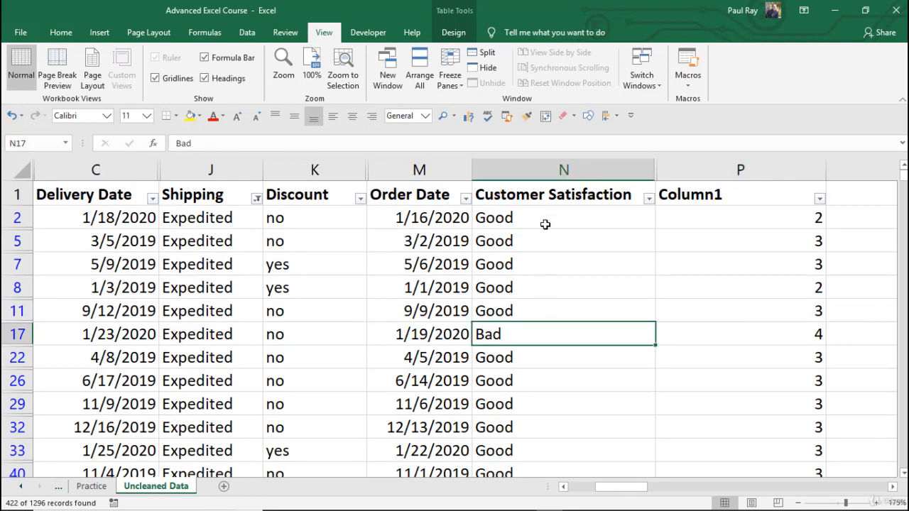
left_click_drag(544, 211, 544, 302)
scroll(545, 302, "down", 4)
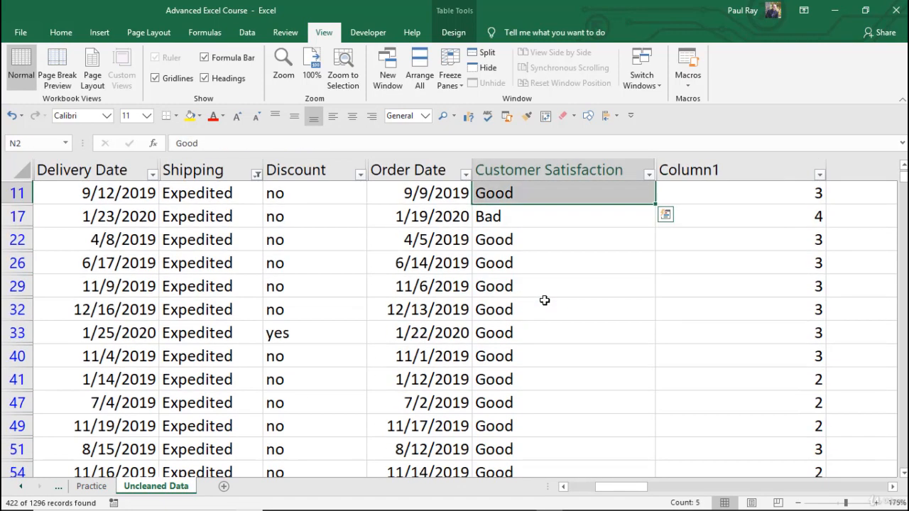
scroll(544, 299, "down", 4)
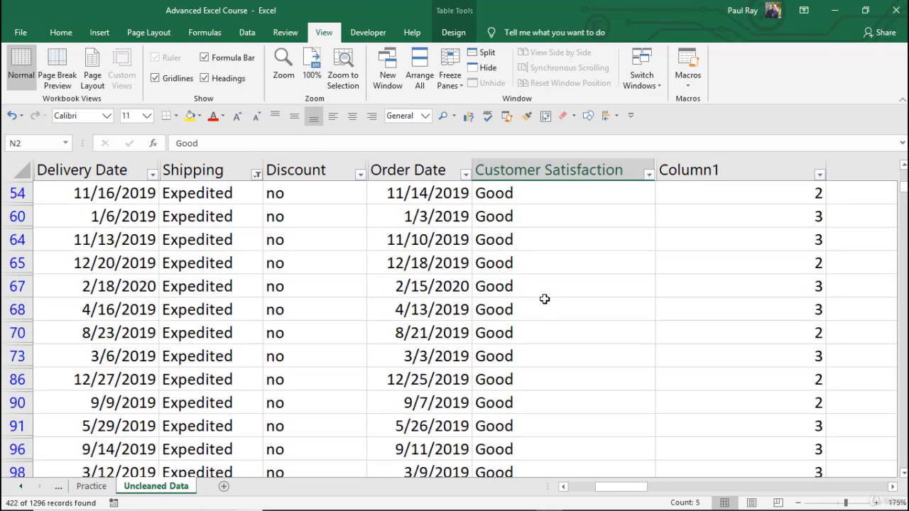
scroll(548, 295, "up", 4)
scroll(548, 296, "up", 4)
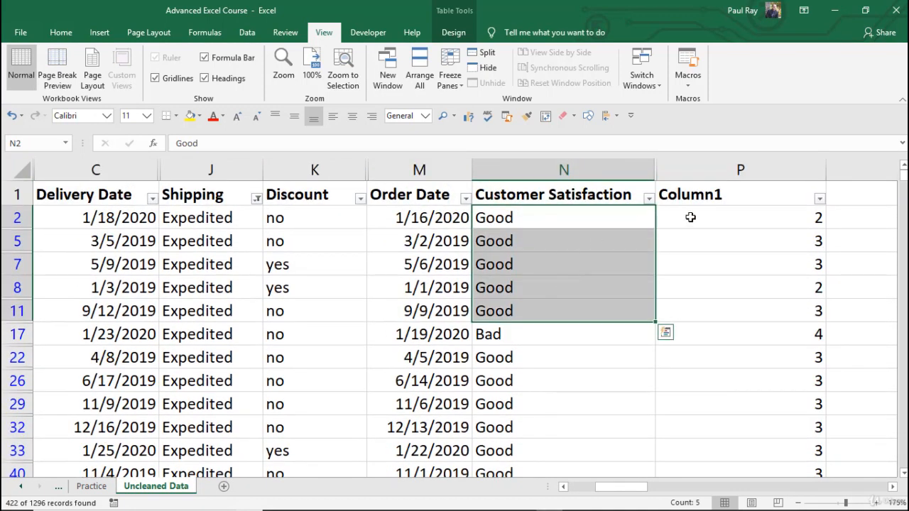
Step: Filter Column1 to show only the orders that took 4 days
left_click(713, 218)
left_click(819, 199)
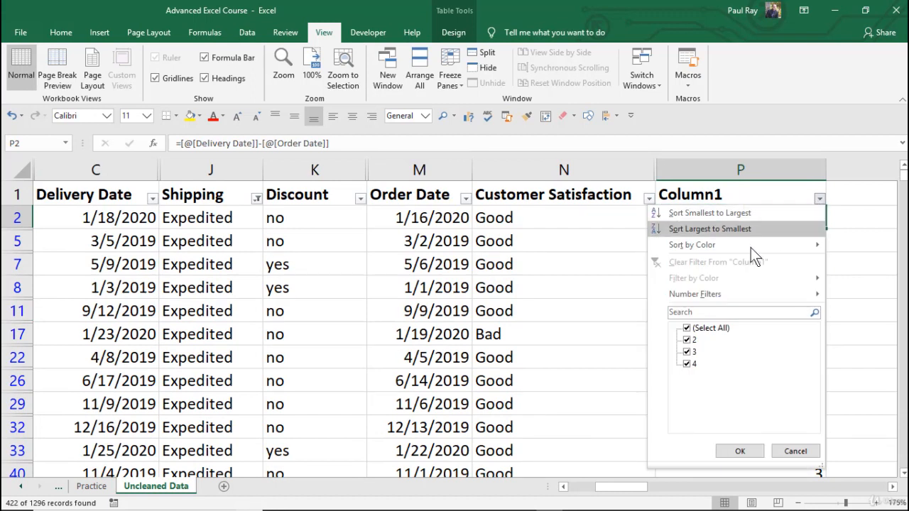
left_click(687, 329)
left_click(686, 364)
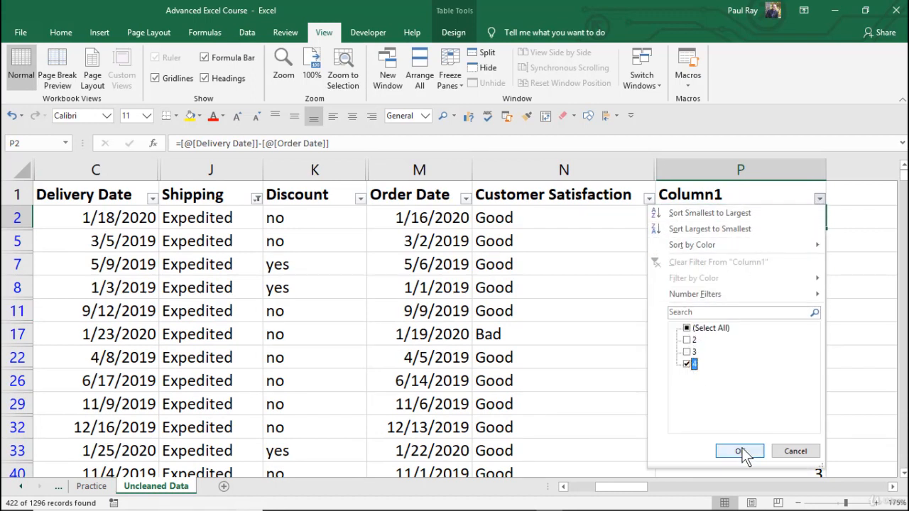
left_click(739, 452)
Step: Examine the 4-day Expedited rows, comparing Customer Satisfaction with Discount, especially in row 321
left_click(753, 292)
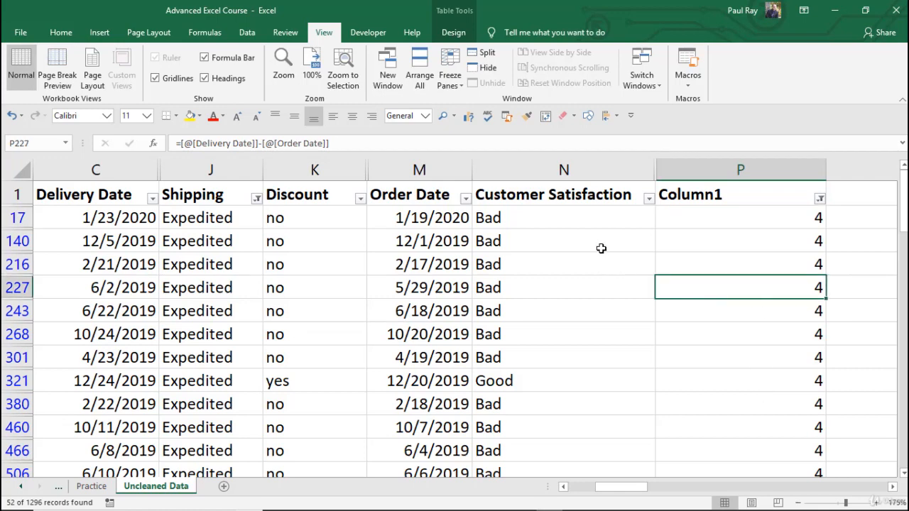
scroll(601, 248, "down", 1)
left_click(535, 332)
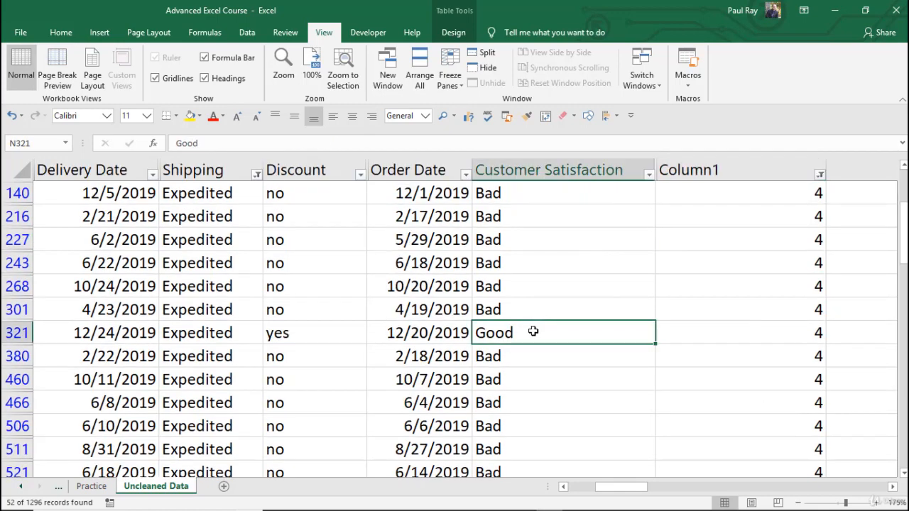
scroll(534, 332, "up", 1)
scroll(560, 235, "down", 2)
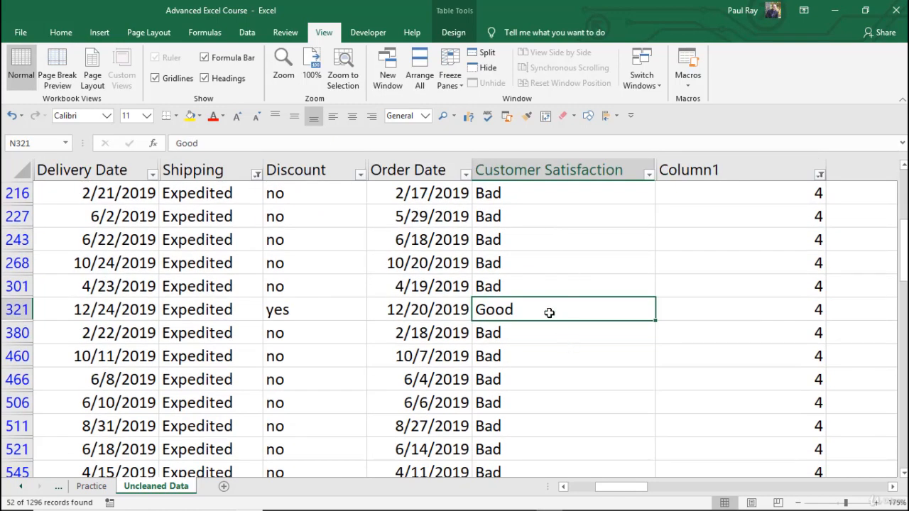
left_click(321, 311)
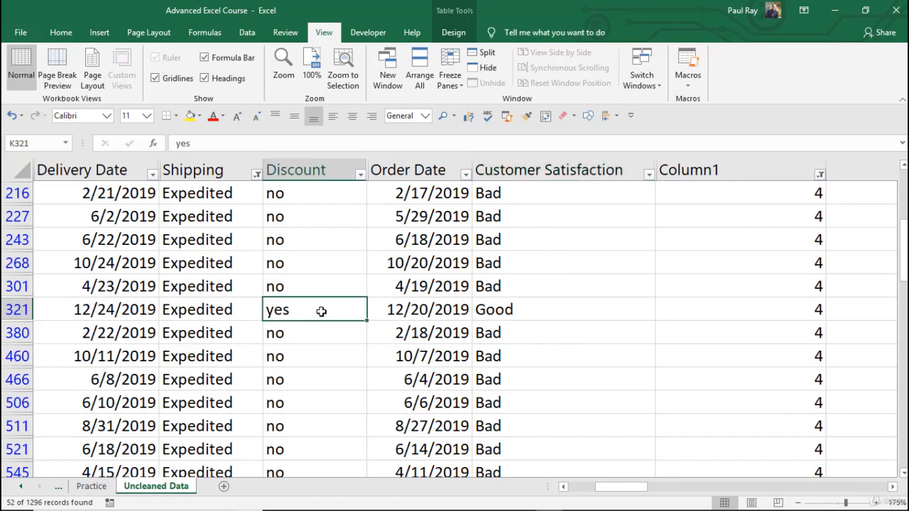
scroll(321, 311, "up", 1)
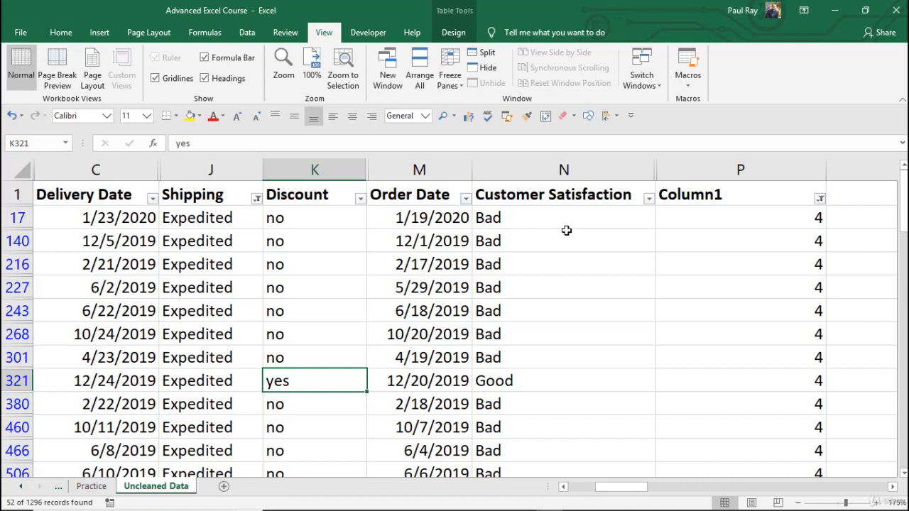
left_click(720, 219)
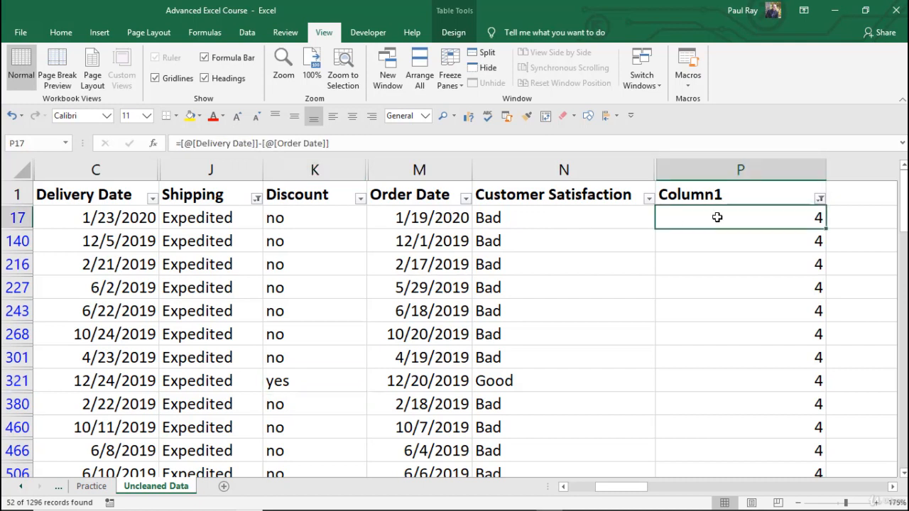
left_click(516, 381)
left_click(281, 387)
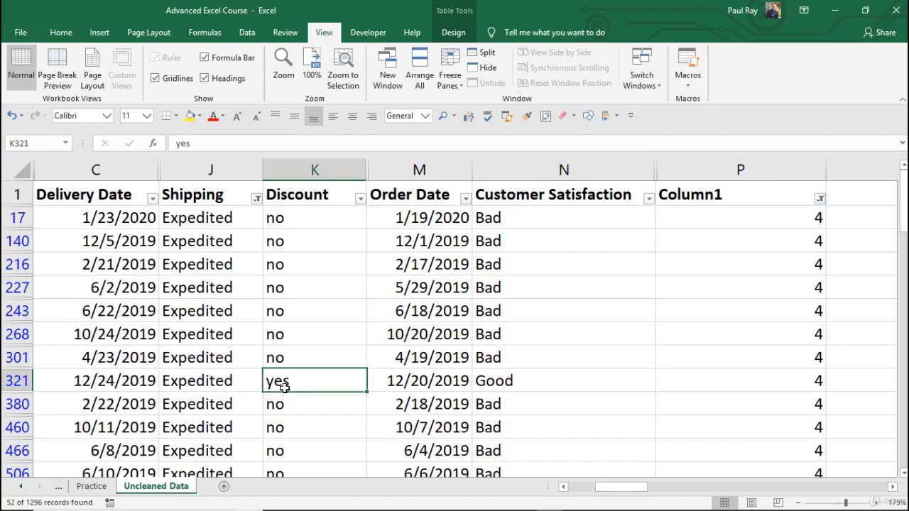
left_click(512, 381)
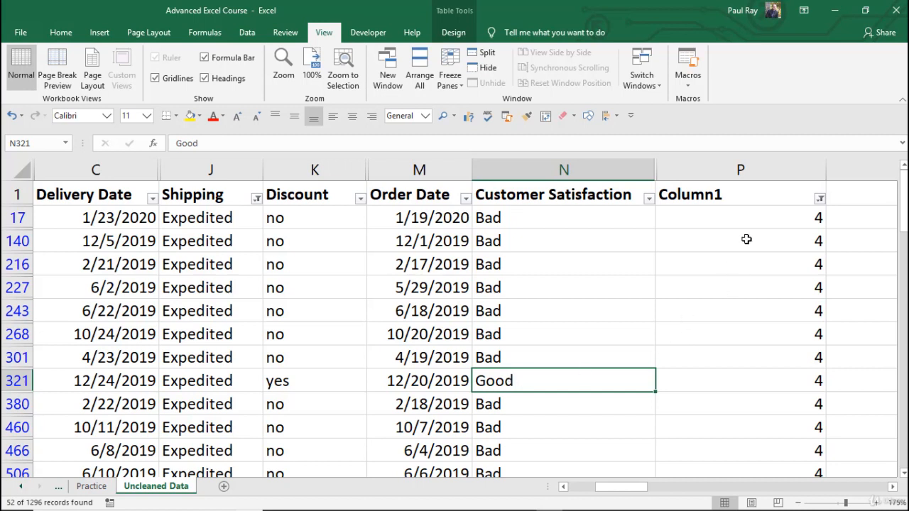
Step: Filter the Discount column to yes only and check the Customer Satisfaction ratings of the discounted rows
left_click(360, 198)
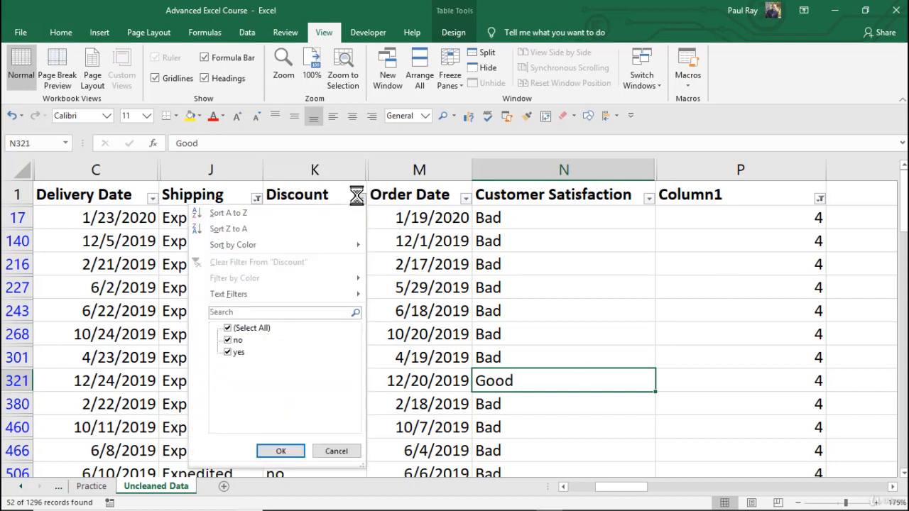
left_click(228, 341)
left_click(279, 451)
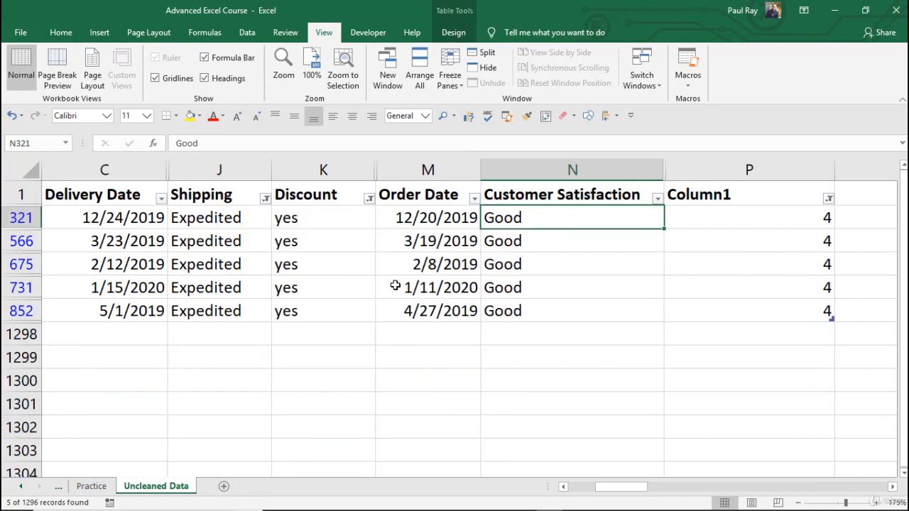
left_click(378, 259)
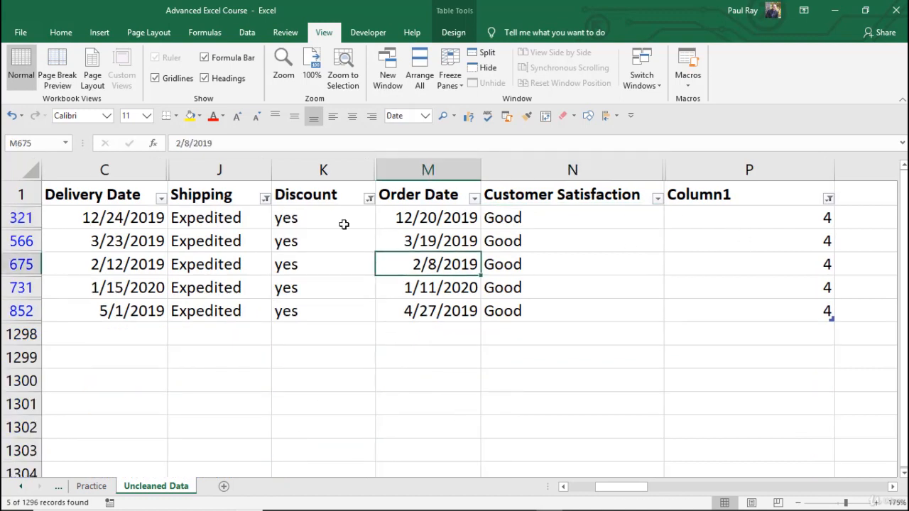
left_click_drag(317, 219, 302, 312)
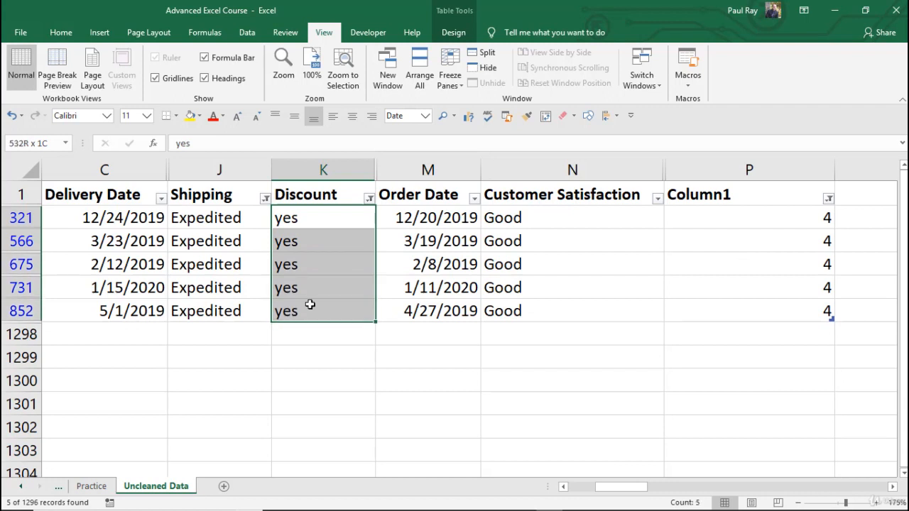
left_click(544, 226)
left_click_drag(544, 226, 522, 307)
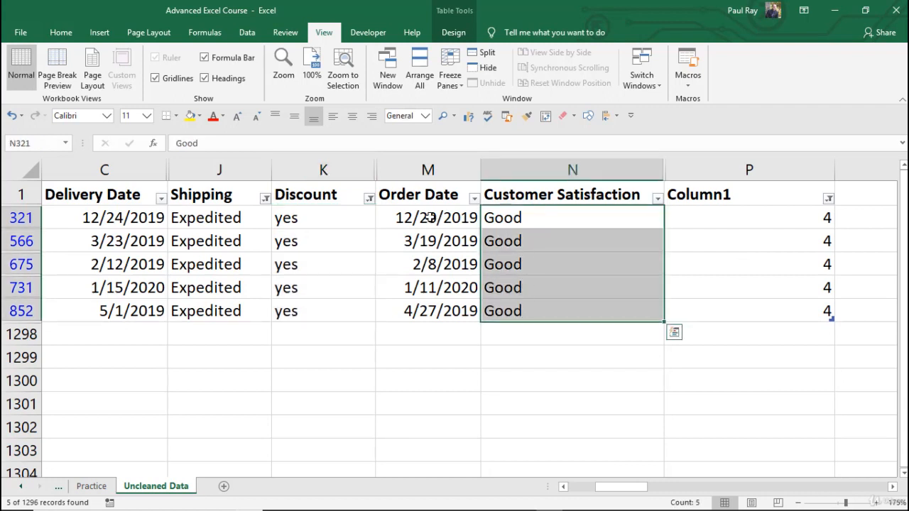
Step: Include the no rows in the Discount filter again so both discount values are selected
left_click(369, 198)
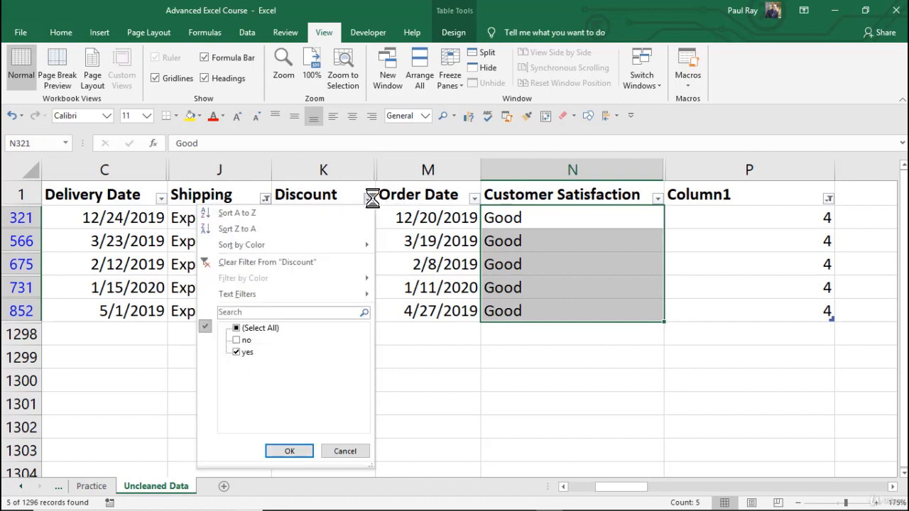
left_click(238, 340)
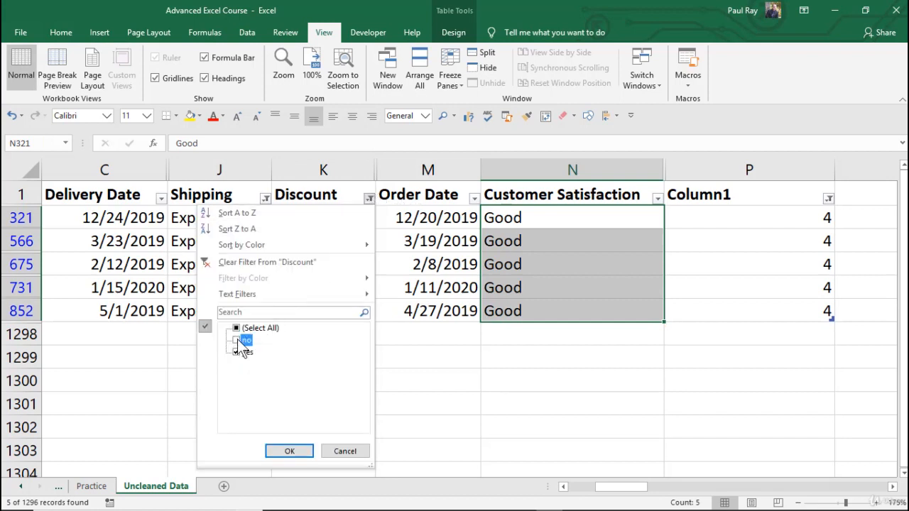
left_click(291, 451)
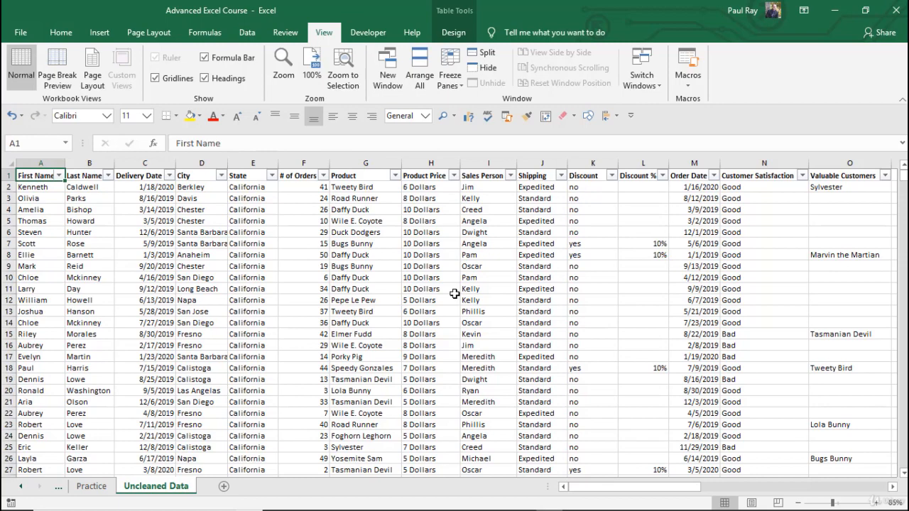
Step: Zoom the sheet to the selected First Name header cell, and reset the zoom to 100%
key("alt")
key("w")
key("g")
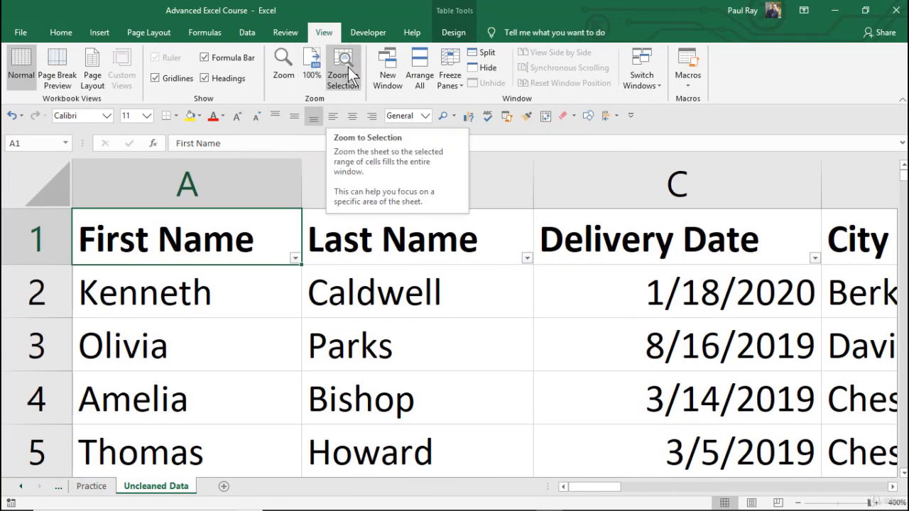
left_click(365, 325)
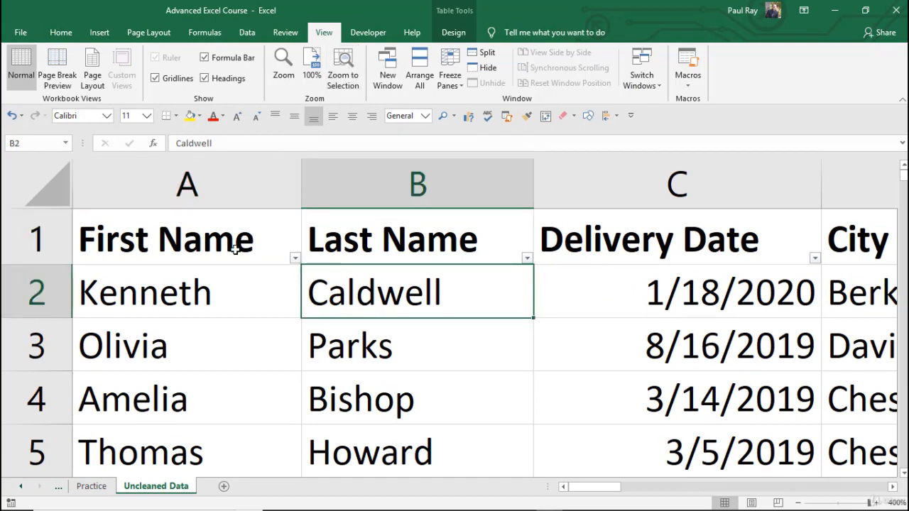
left_click(226, 244)
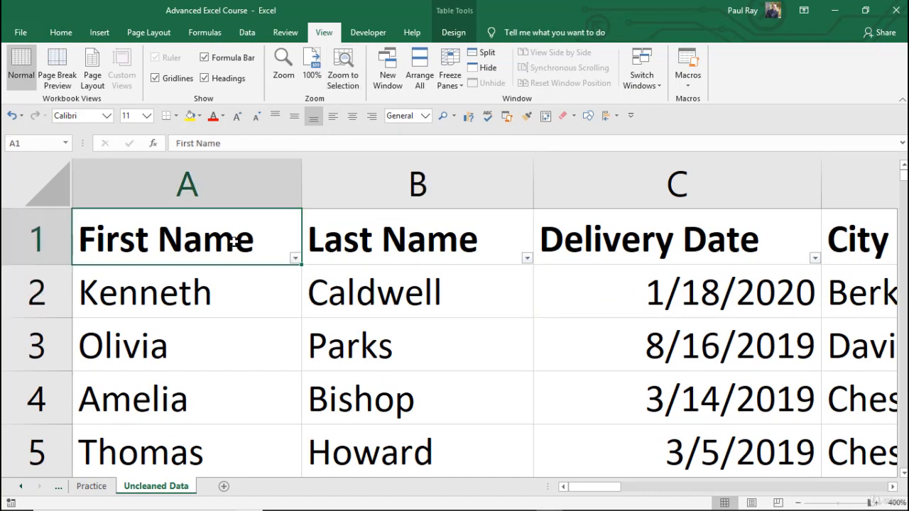
left_click(311, 75)
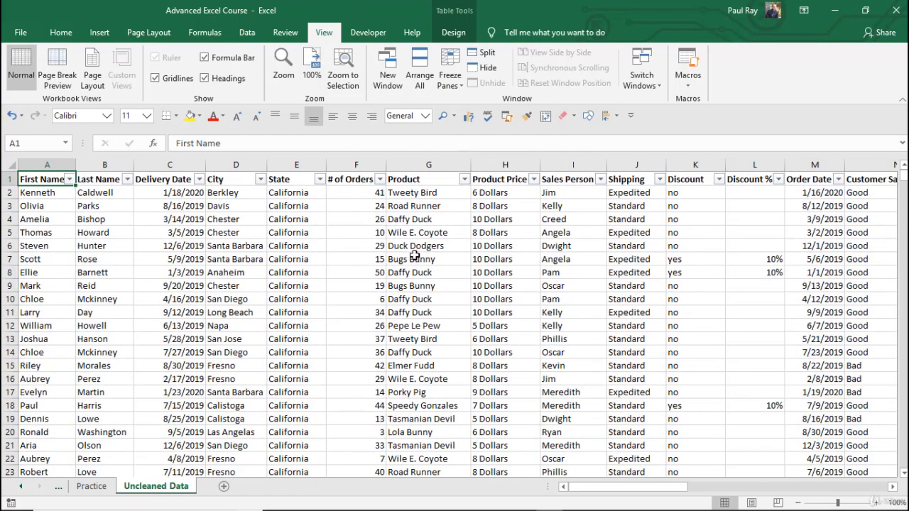
key("alt")
key("w")
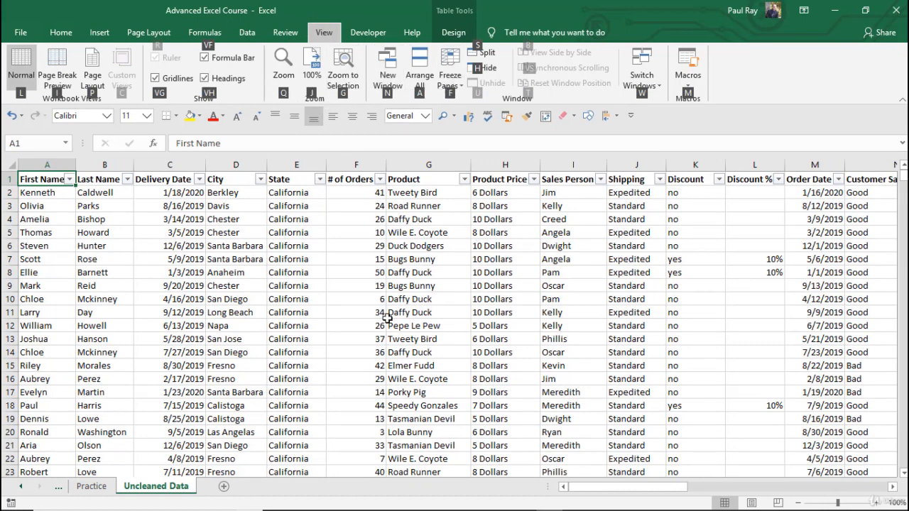
key("alt")
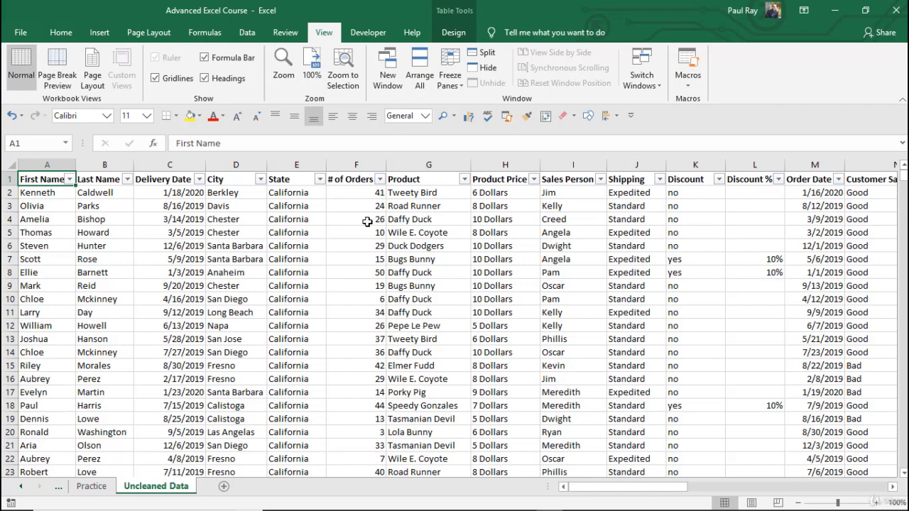
Step: Split the sheet window at the Product Price header cell in H1
left_click(499, 182)
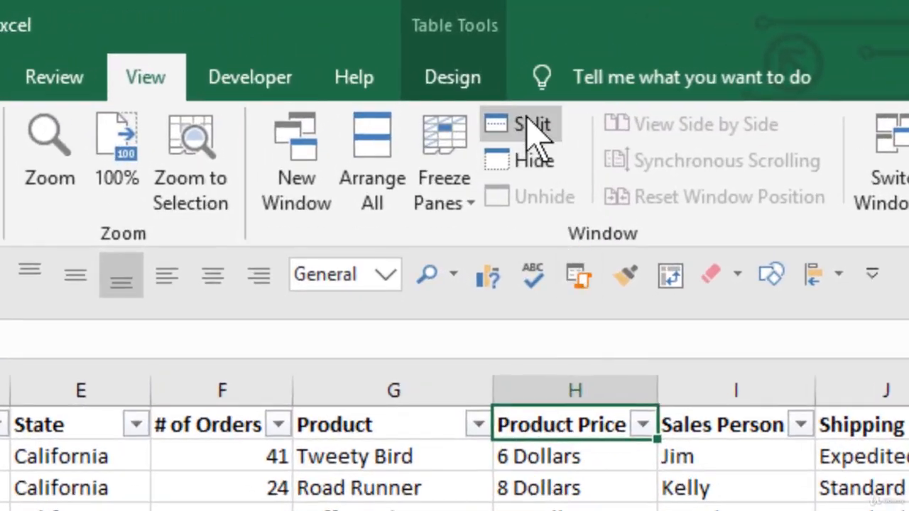
left_click(534, 131)
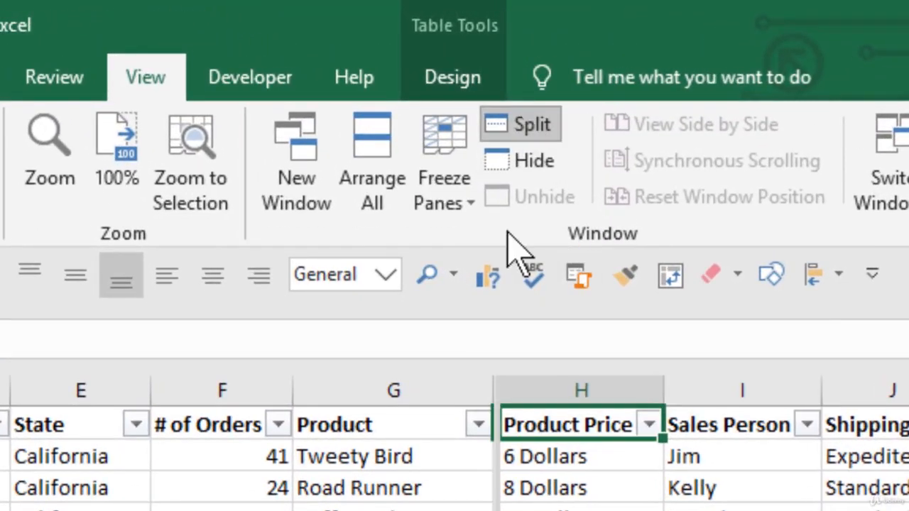
Step: Enter a formula in AF4 of the right pane that adds 2 to the # of Orders value in F3
left_click(629, 304)
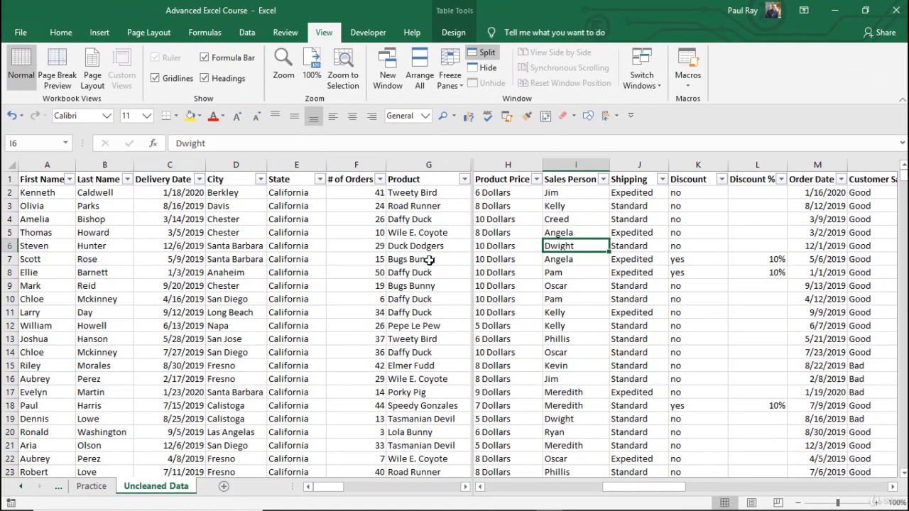
left_click_drag(666, 489, 870, 488)
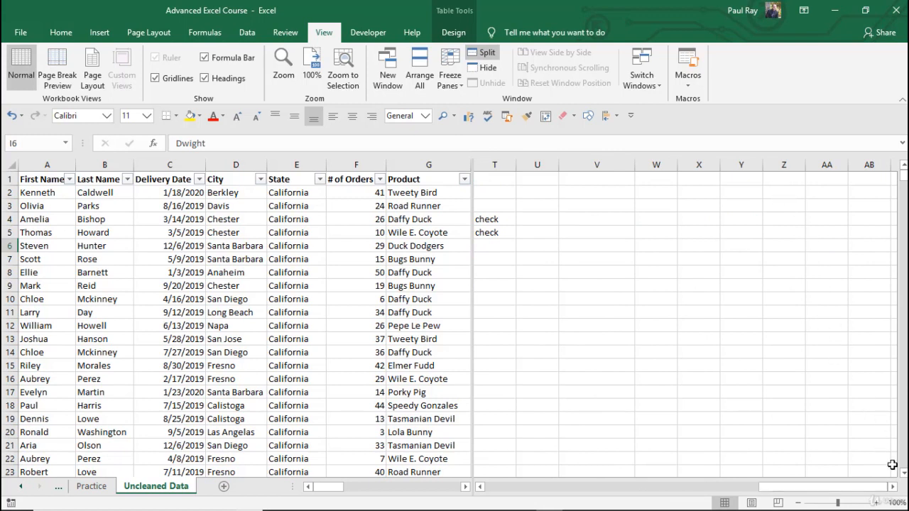
left_click(893, 488)
left_click(791, 223)
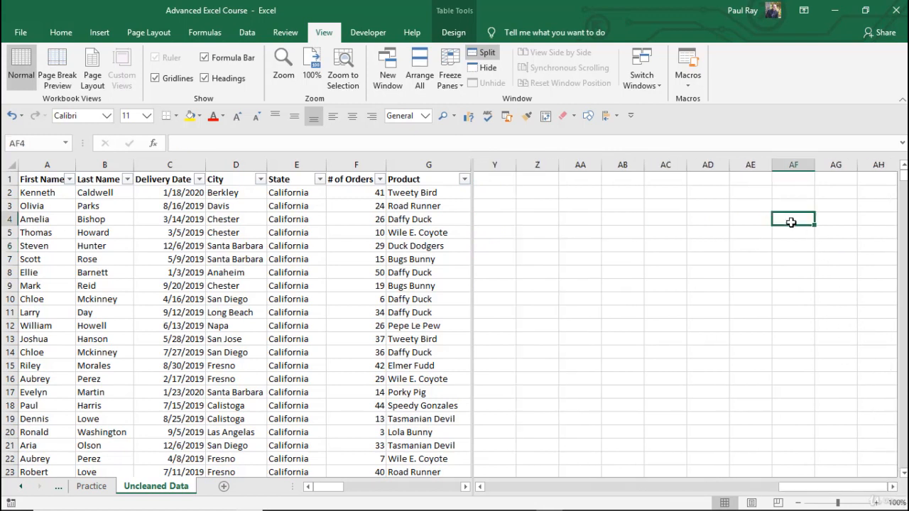
type("=")
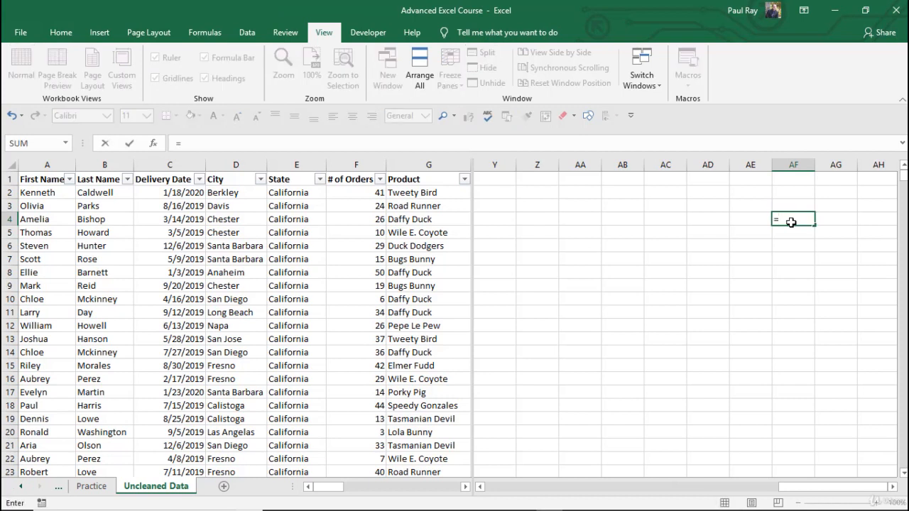
type("2+")
left_click(384, 206)
key("Return")
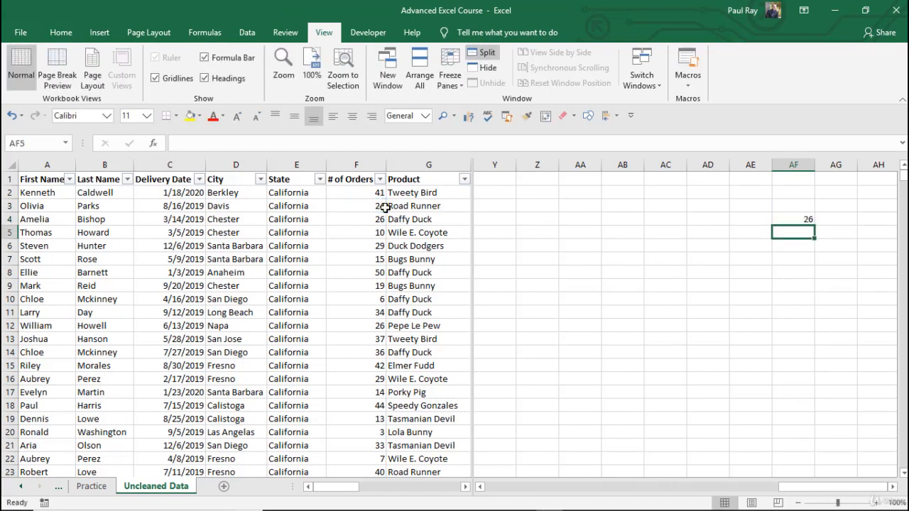
Step: Delete the formula in AF4, and select F5 in one pane and AG4 in the other
left_click(789, 218)
key("Delete")
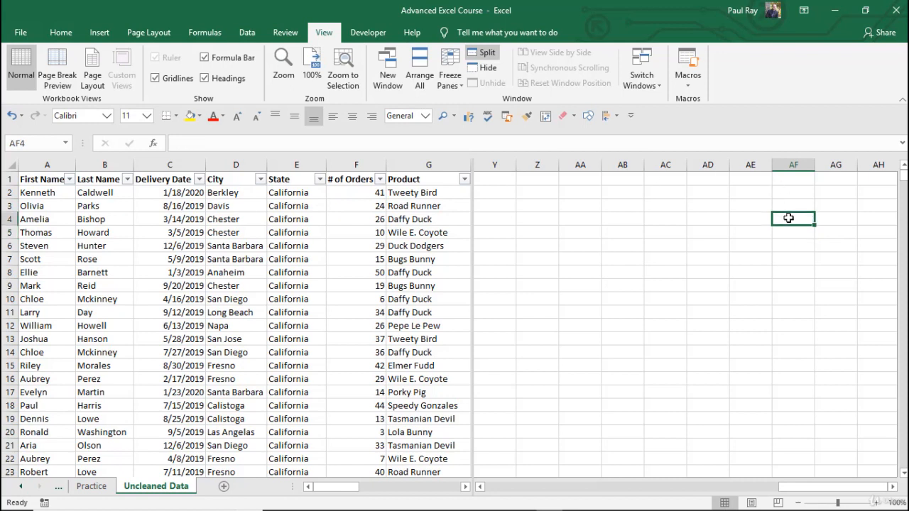
left_click(646, 219)
left_click(375, 232)
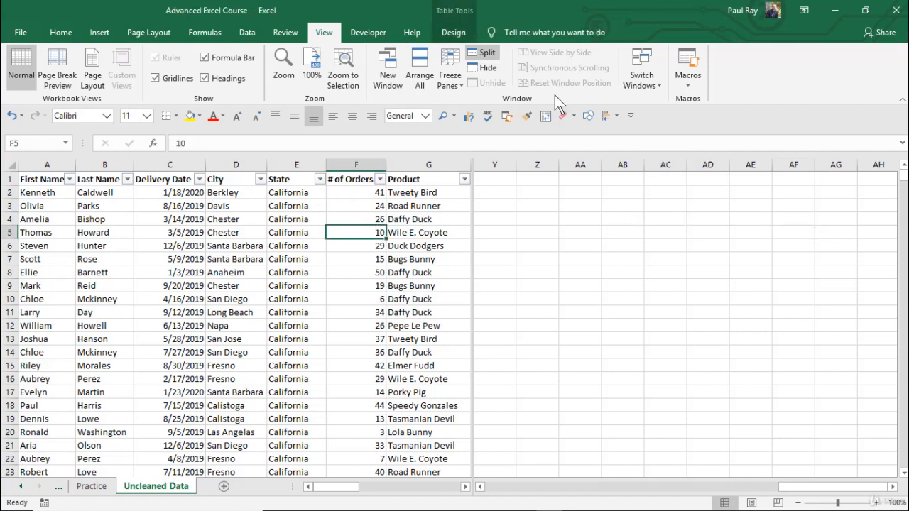
left_click(847, 223)
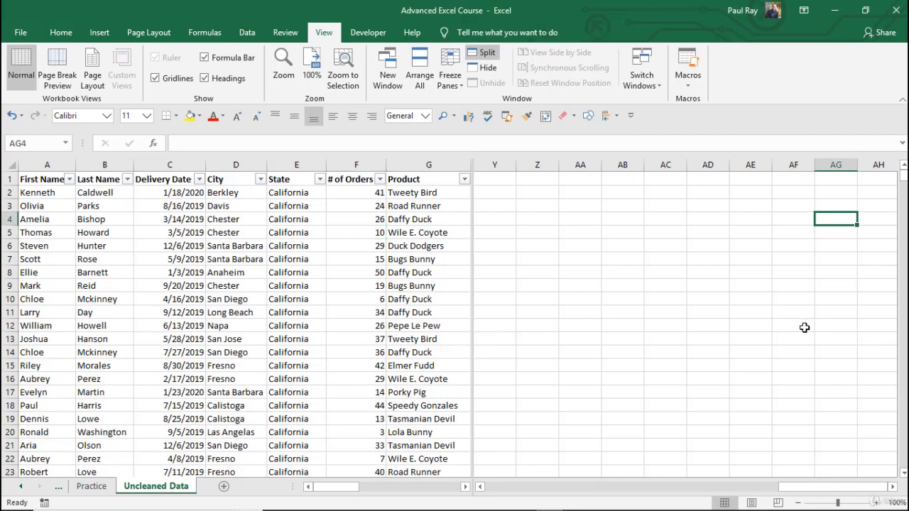
Step: Remove the split from the sheet window and check how the undivided sheet scrolls across its columns
left_click(482, 52)
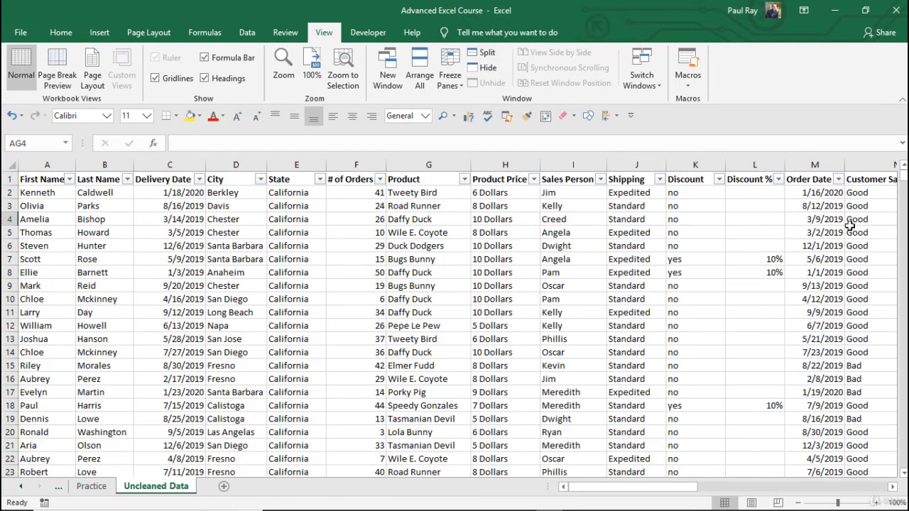
left_click_drag(650, 487, 657, 487)
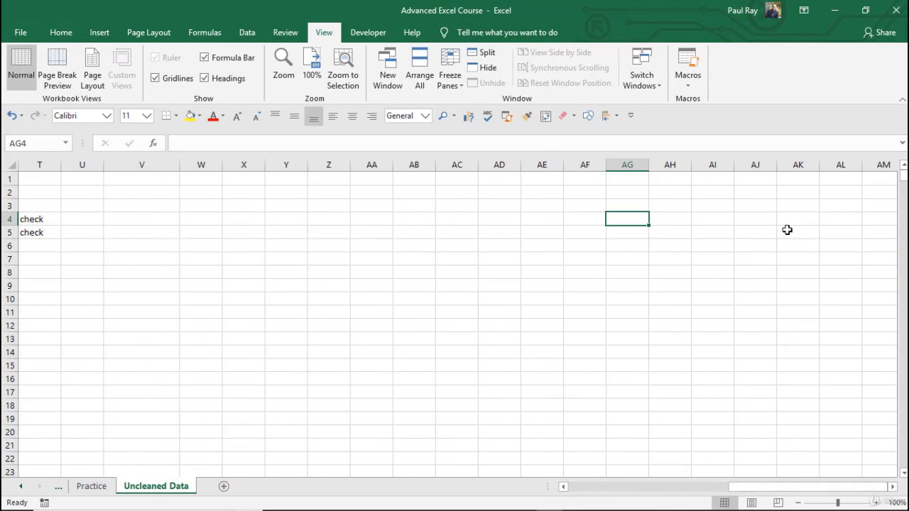
left_click_drag(749, 488, 574, 495)
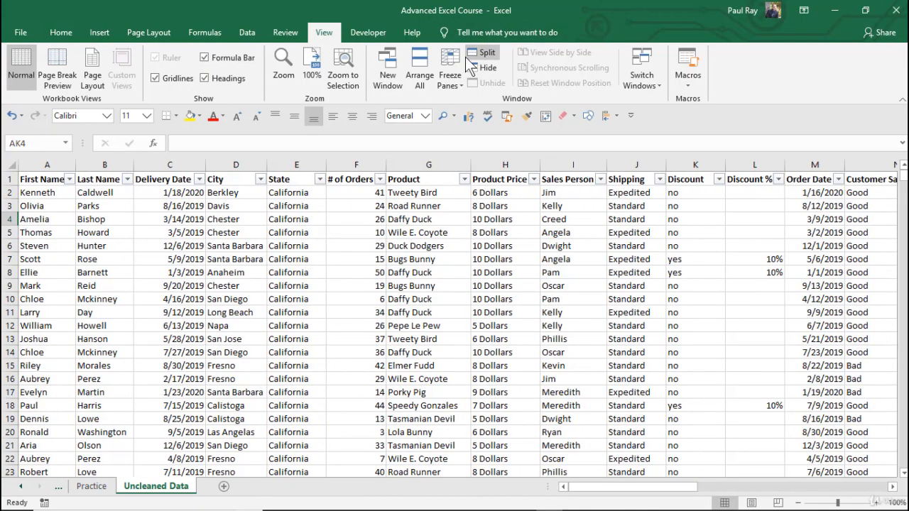
Step: Split the sheet window into four panes at the Product Price cell H9
left_click(435, 174)
left_click(509, 176)
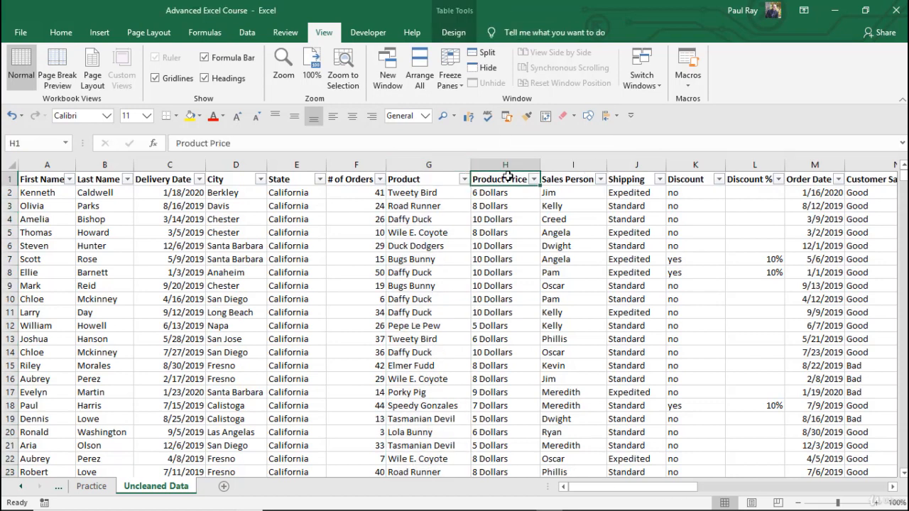
left_click(490, 285)
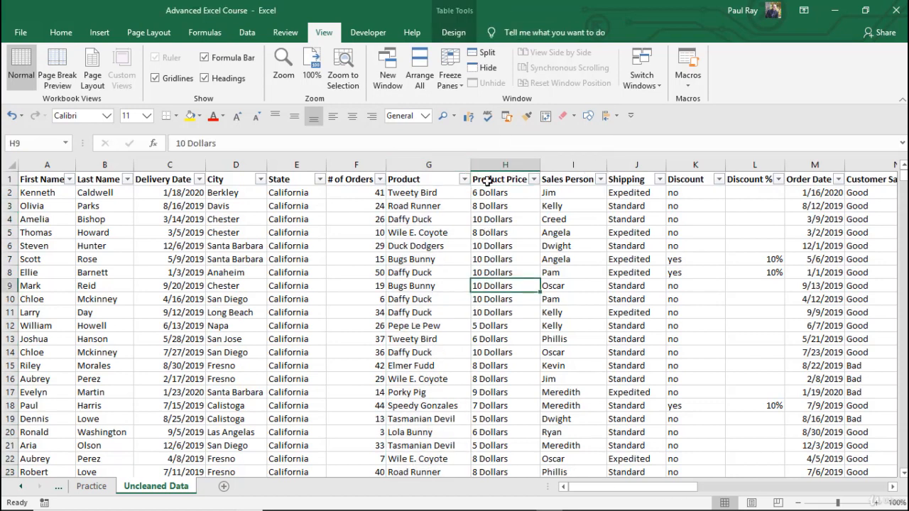
left_click(483, 59)
Step: Scroll the upper, right-hand and lower panes separately to compare distant parts of the sheet
left_click(585, 207)
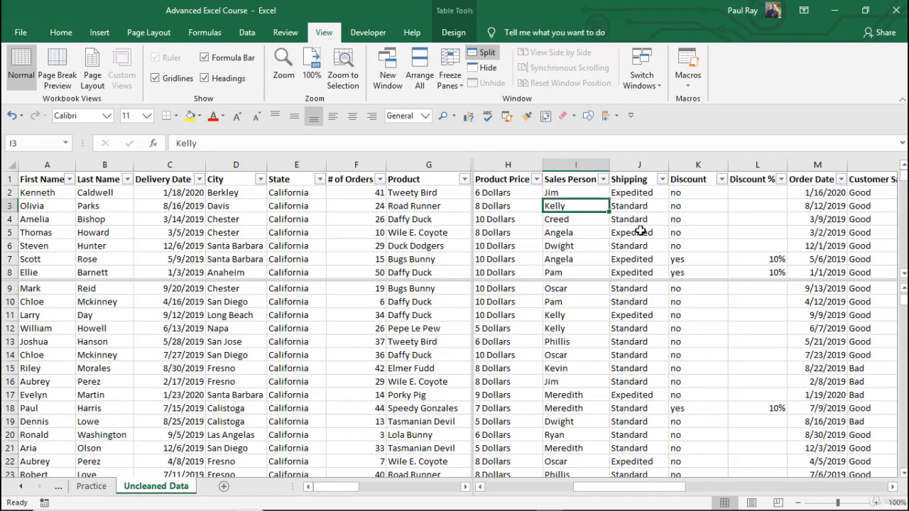
left_click(650, 232)
scroll(661, 227, "down", 6)
scroll(661, 228, "down", 9)
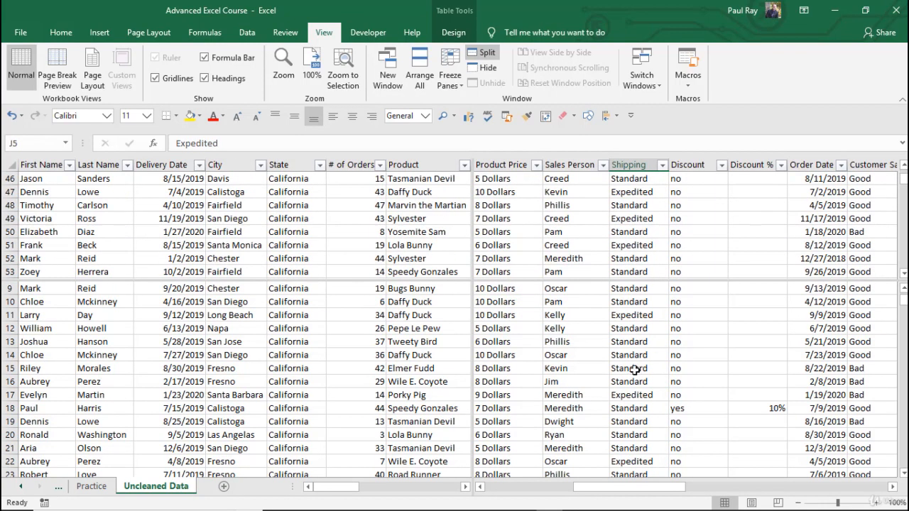
left_click_drag(664, 487, 853, 474)
left_click(725, 357)
scroll(307, 349, "down", 13)
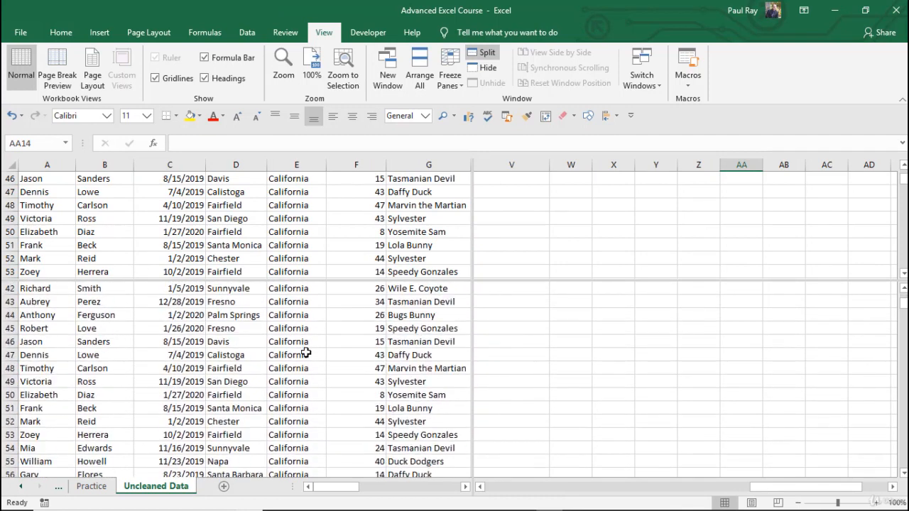
Step: Select cells in each of the four panes to check that every pane can be worked in
left_click(308, 353)
left_click(706, 330)
left_click(344, 329)
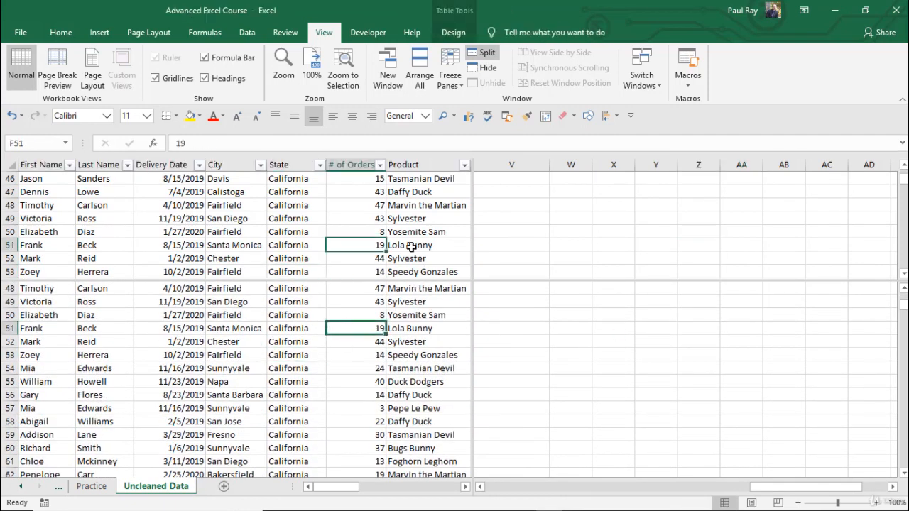
left_click(289, 186)
left_click(660, 219)
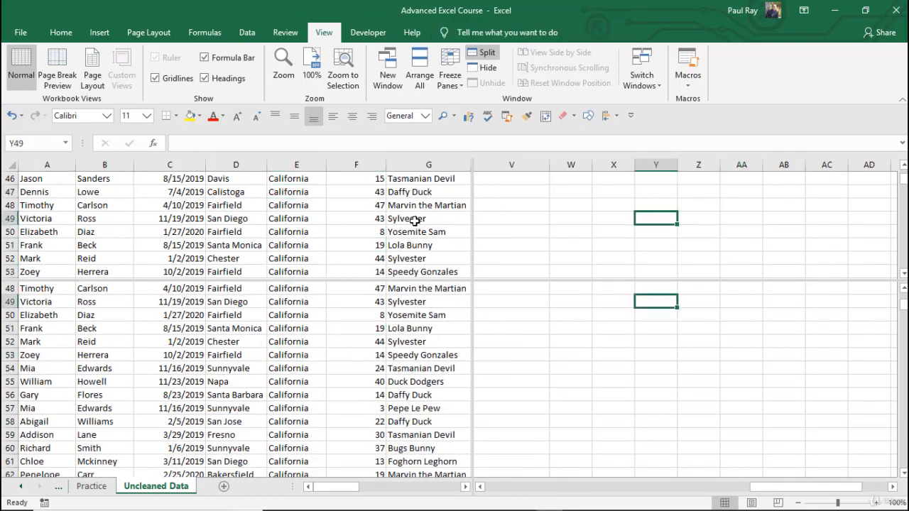
left_click(415, 355)
left_click(627, 393)
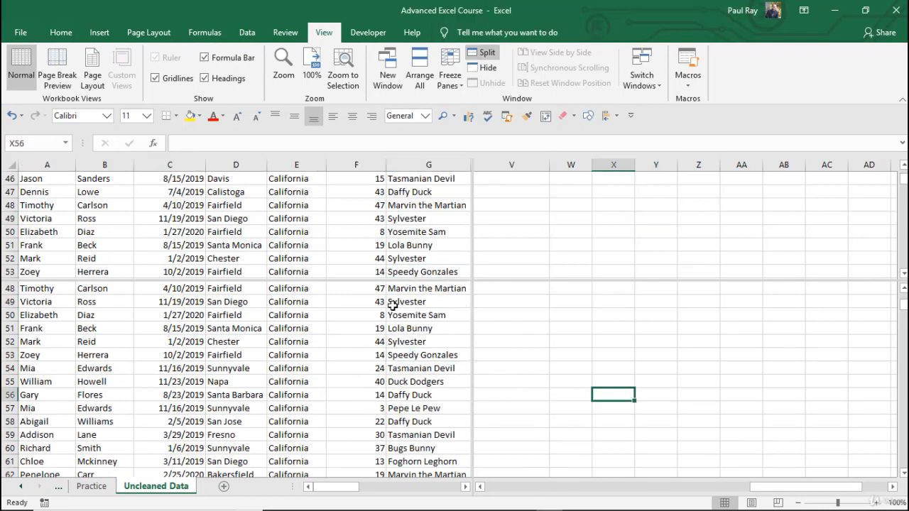
Step: Remove the four-pane split, and try a split at cell G46 before removing it again
left_click(480, 56)
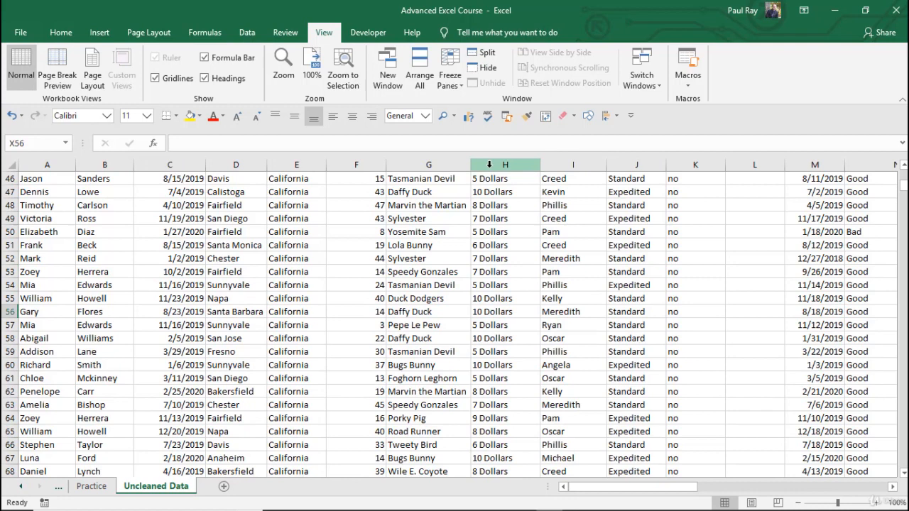
left_click(448, 180)
left_click(480, 55)
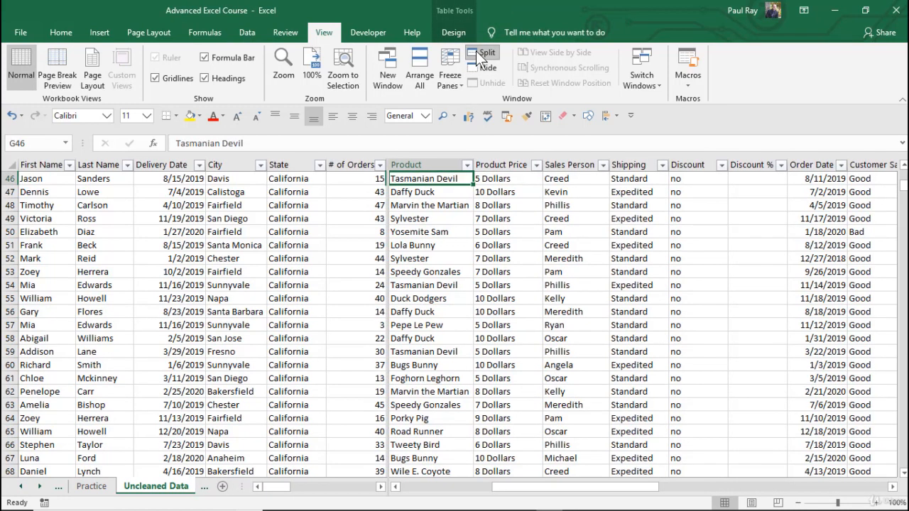
left_click(481, 56)
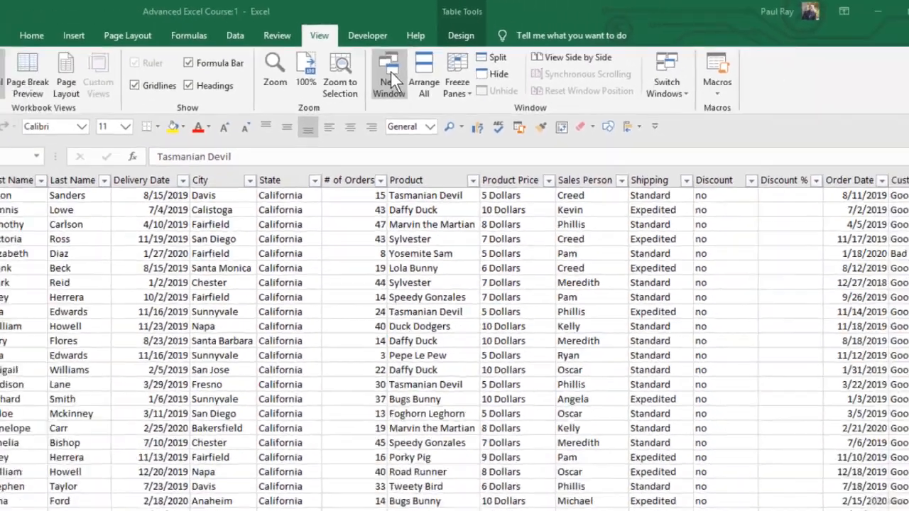
Step: Open a second window of the workbook and place the two windows side by side
left_click(419, 202)
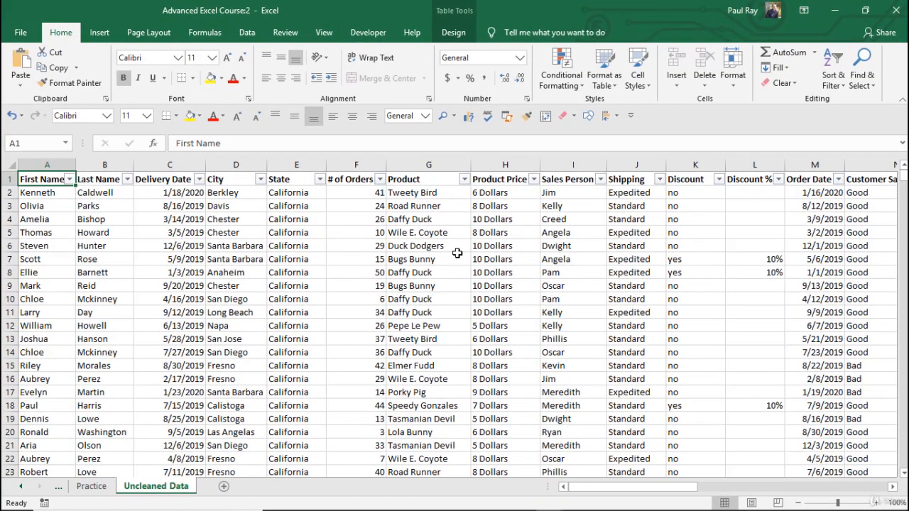
key("super+Right")
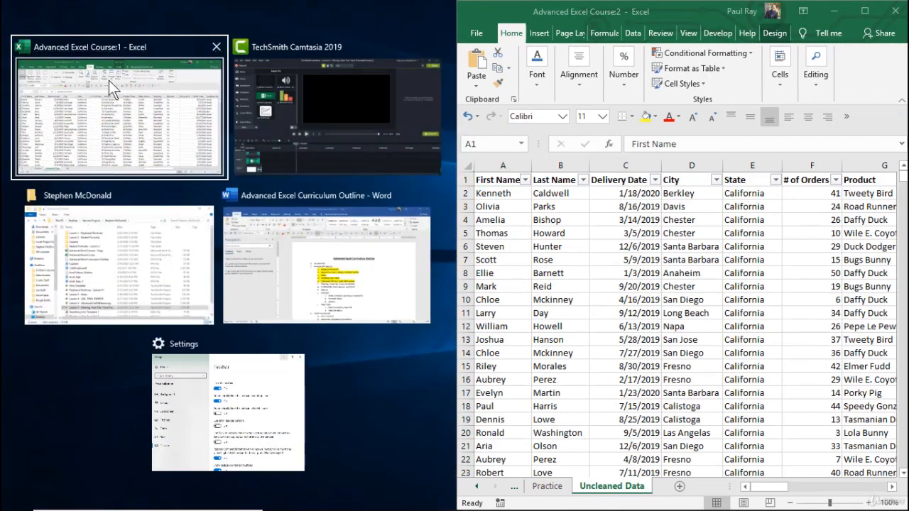
left_click(109, 80)
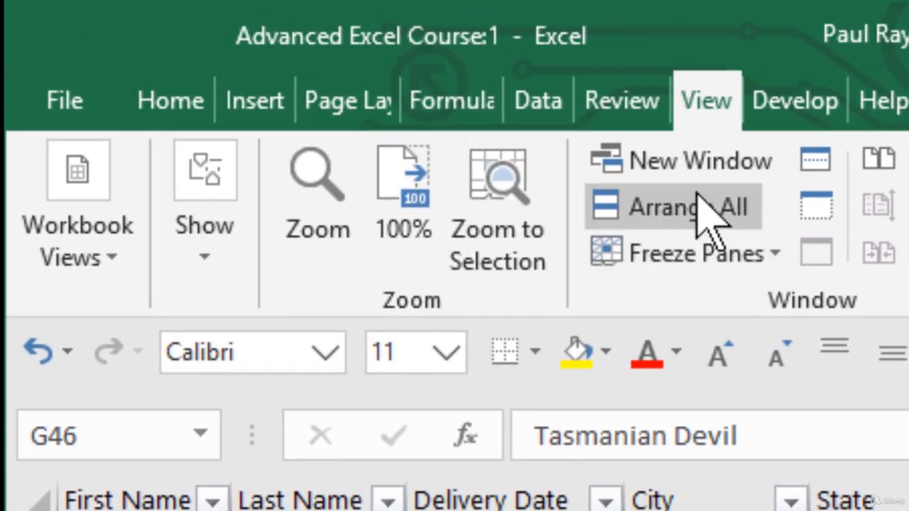
Step: Arrange all the workbook windows with the Vertical option
left_click(713, 217)
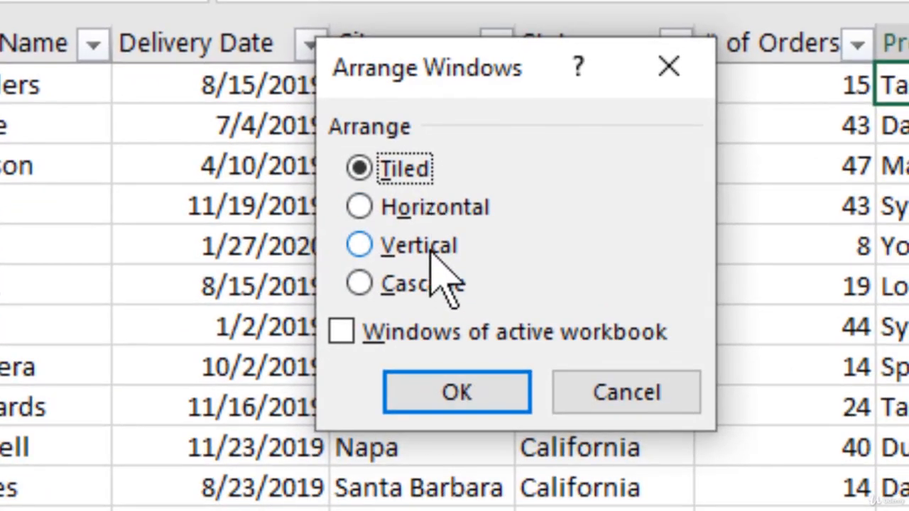
left_click(426, 247)
left_click(462, 387)
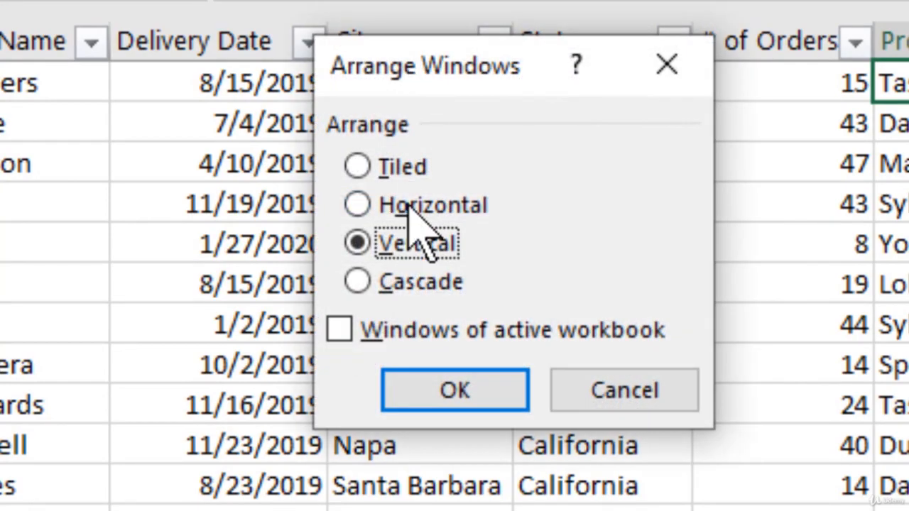
Step: Arrange the windows with the Horizontal option and scroll the upper window independently of the lower one
left_click(365, 205)
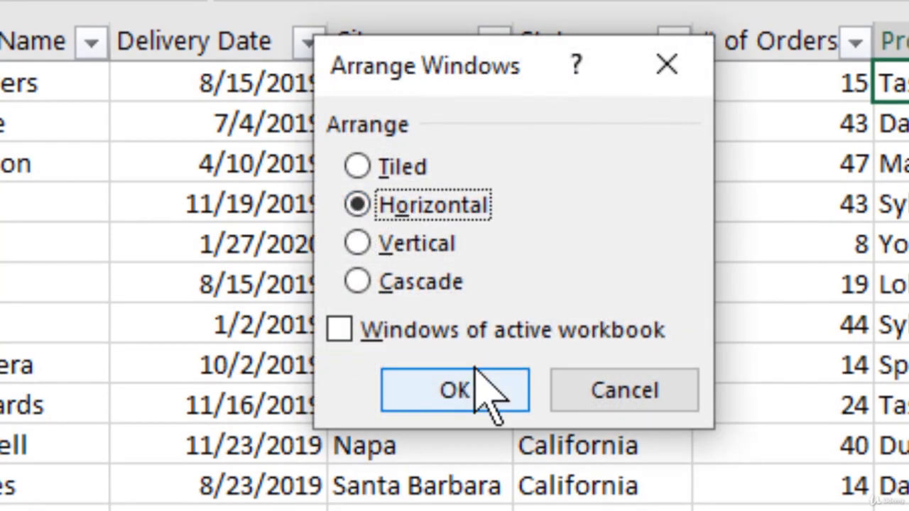
left_click(424, 323)
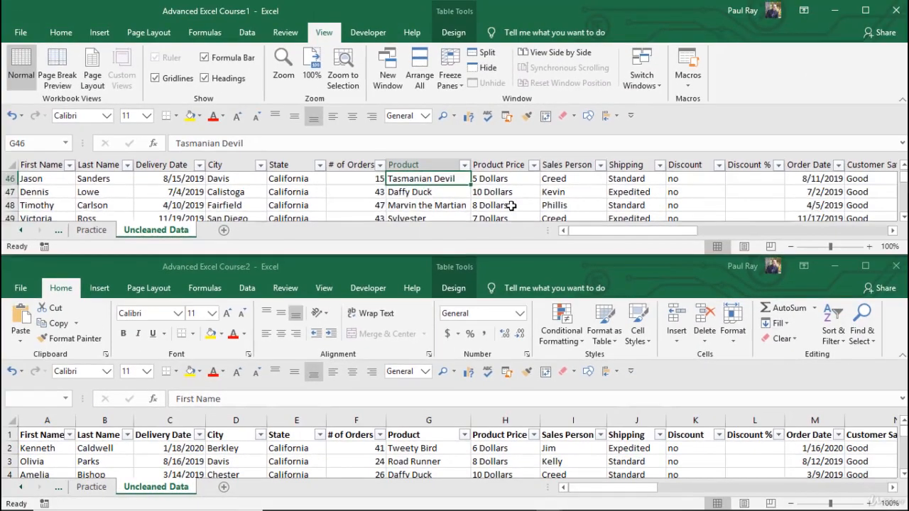
scroll(513, 207, "up", 4)
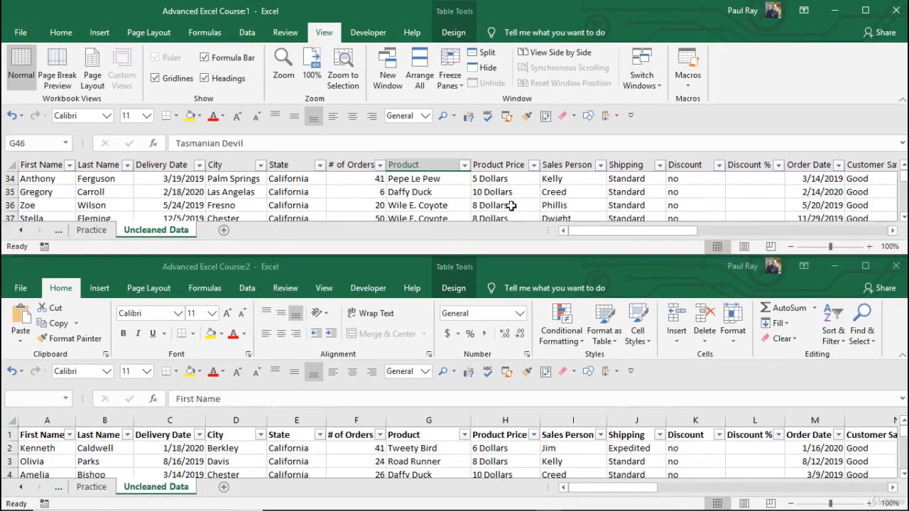
scroll(514, 207, "down", 4)
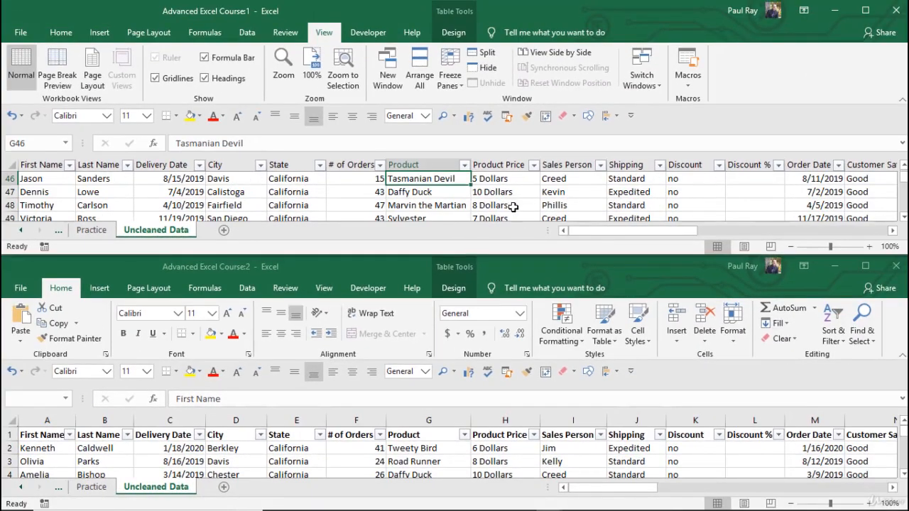
Step: Change the arrangement of the two workbook windows to Tiled
left_click(420, 77)
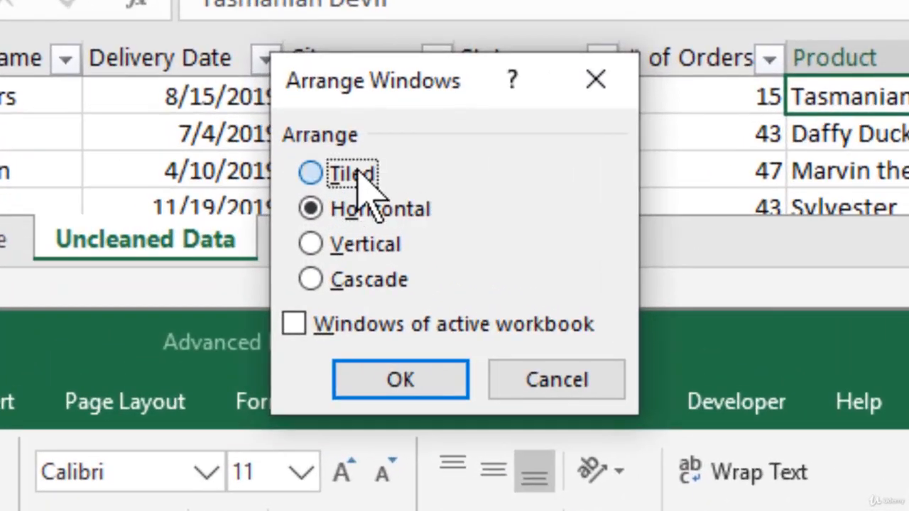
left_click(216, 206)
left_click(398, 388)
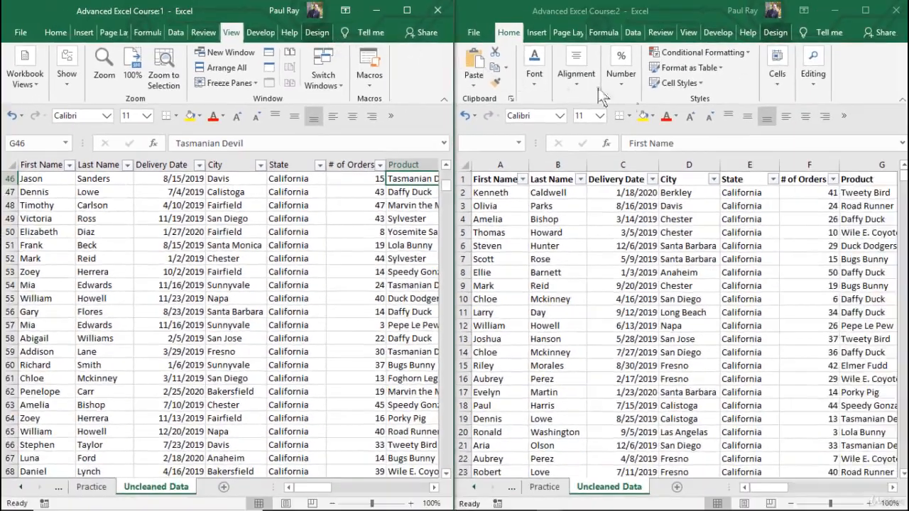
Step: Open a third window of the workbook and arrange all three windows as Tiled
left_click(222, 52)
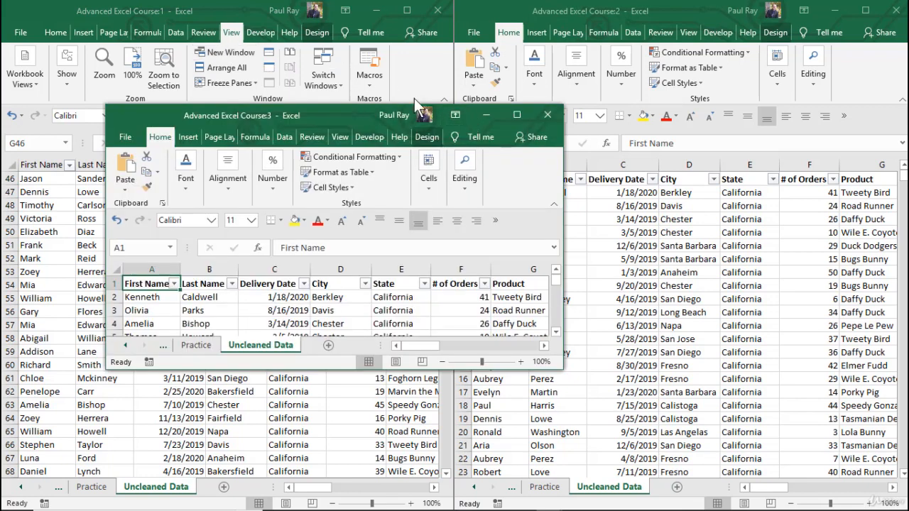
left_click(226, 67)
left_click(233, 69)
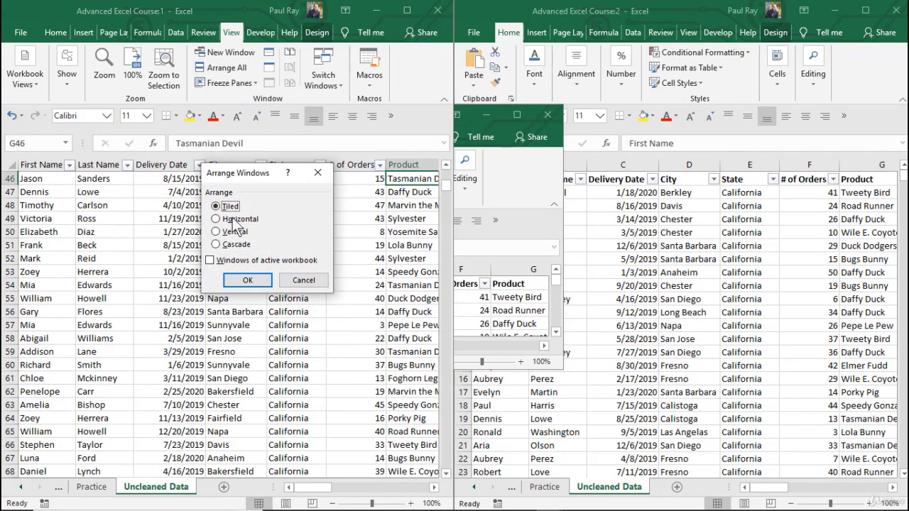
left_click(247, 280)
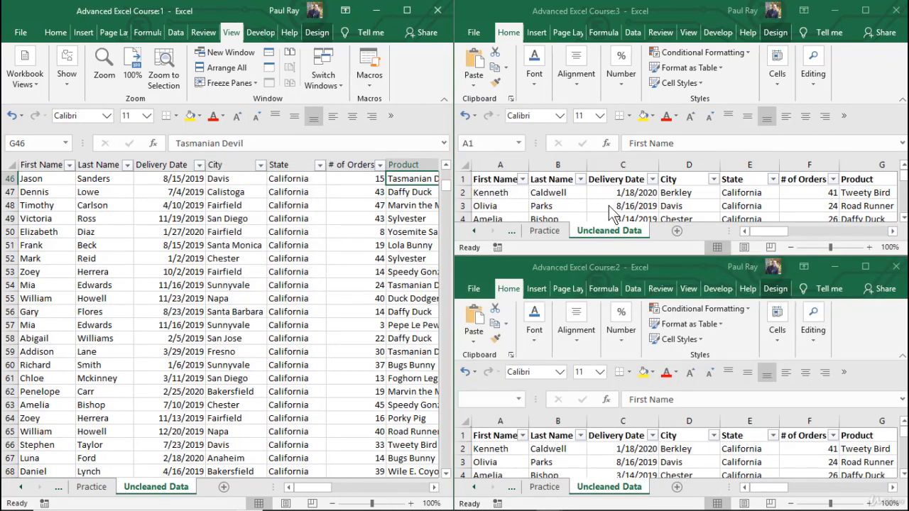
Step: Close the two extra workbook windows, maximize the remaining one and return to cell A1
left_click(895, 267)
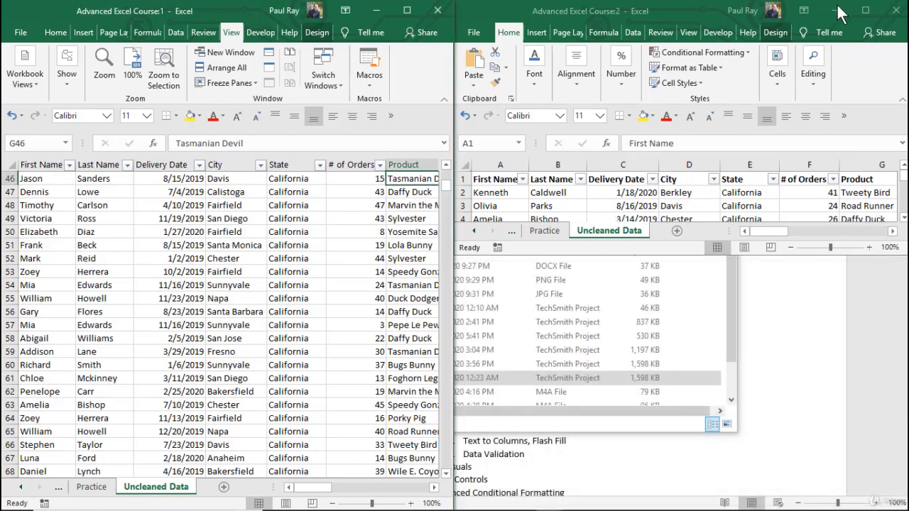
left_click(865, 10)
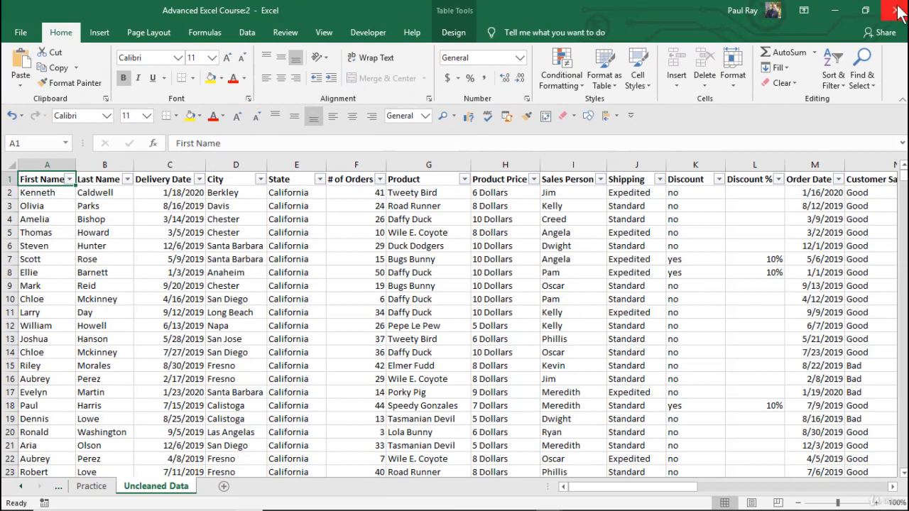
left_click(835, 10)
left_click(409, 9)
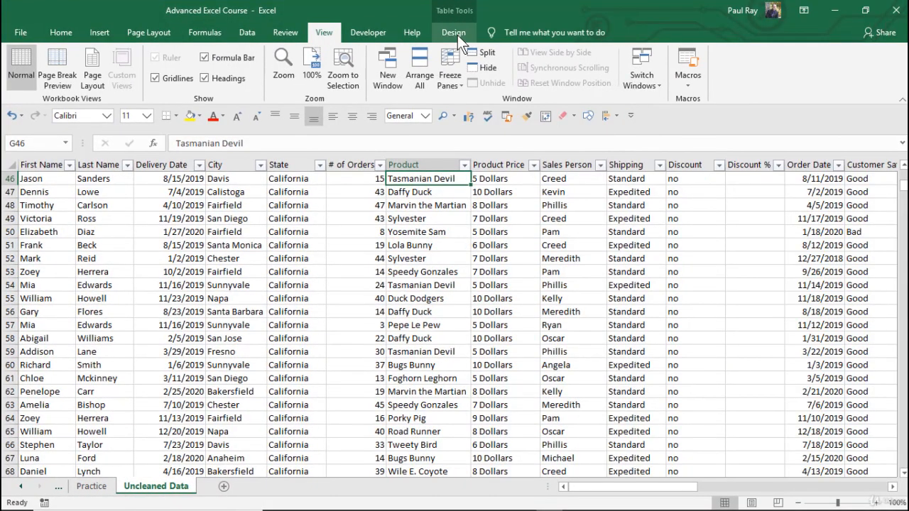
left_click(505, 276)
key("ctrl+Home")
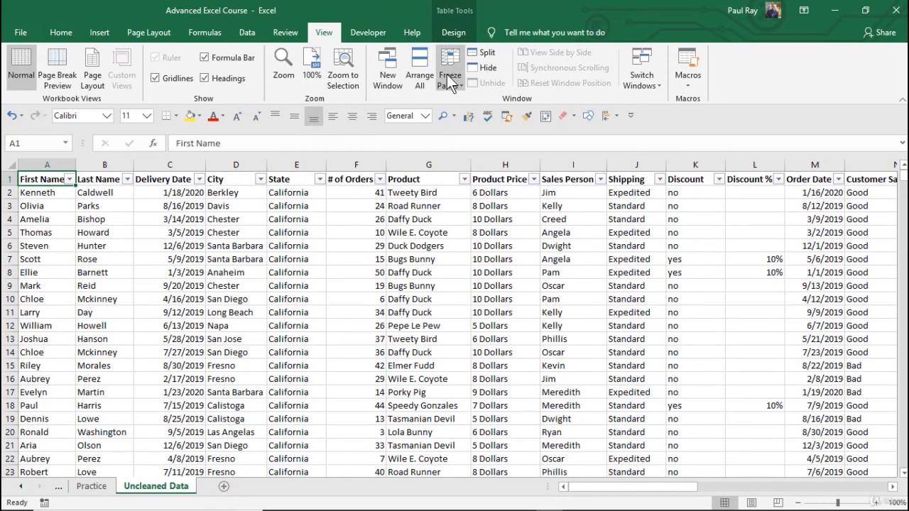
Step: Freeze the top row holding the table headers on the Uncleaned Data sheet
left_click(234, 234)
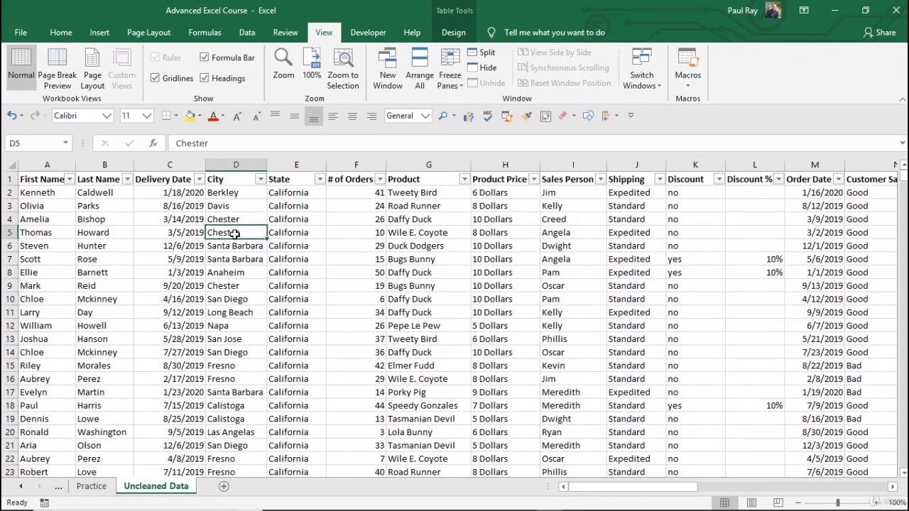
left_click(316, 226)
left_click(10, 179)
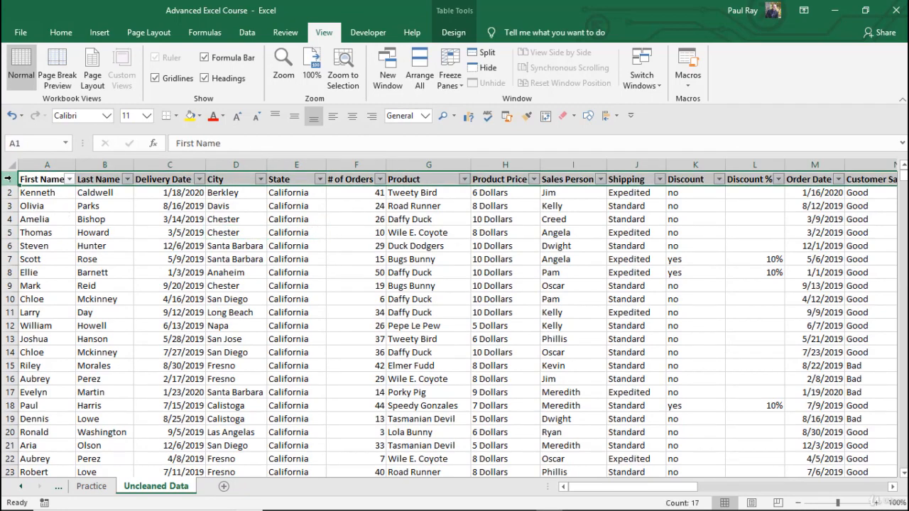
left_click(305, 246)
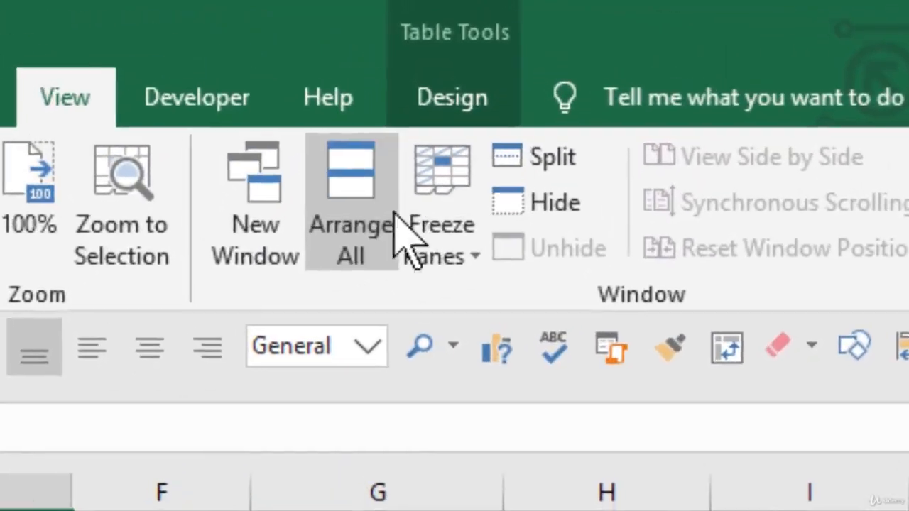
left_click(451, 76)
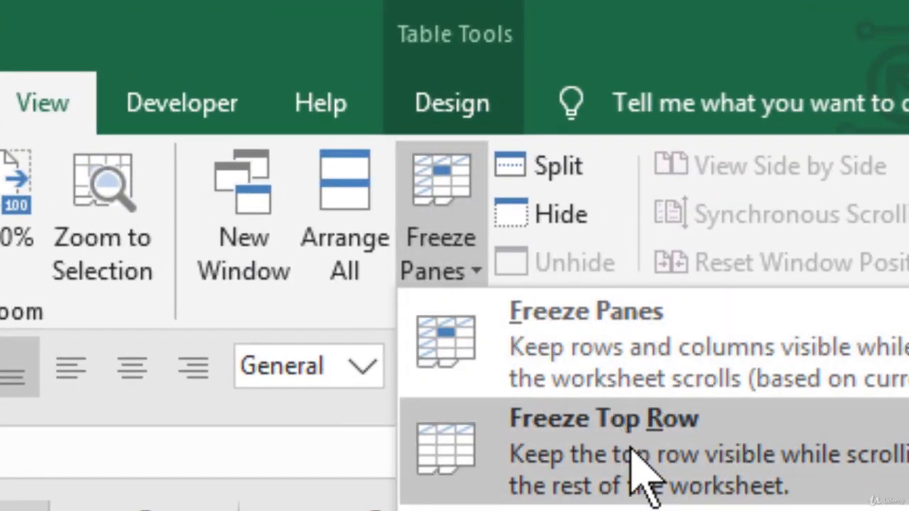
left_click(639, 462)
left_click(419, 272)
Step: Scroll down the records to check the frozen header row, and try the Product filter from it
scroll(419, 272, "down", 9)
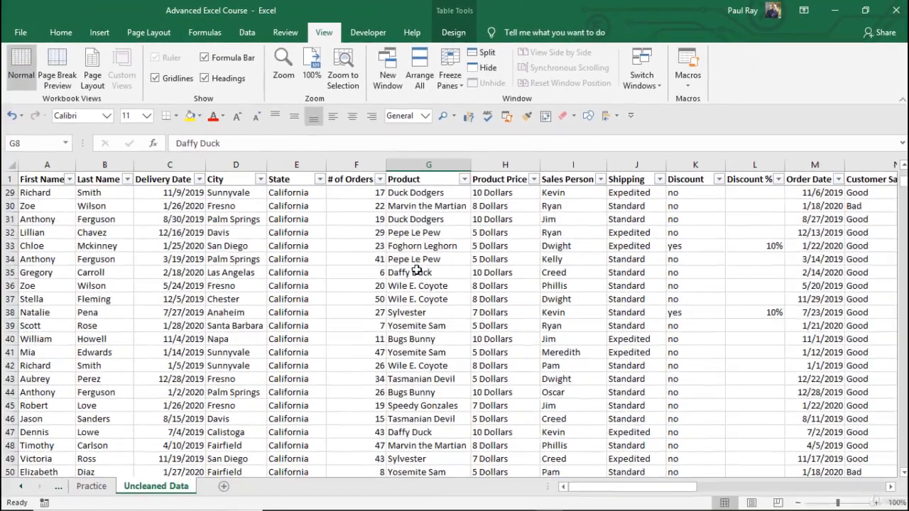
scroll(412, 266, "down", 3)
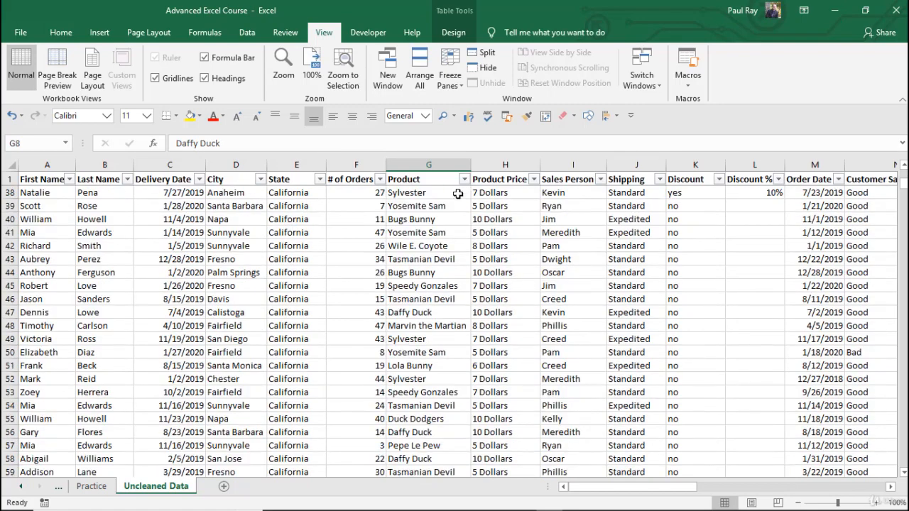
scroll(449, 209, "down", 5)
scroll(449, 208, "down", 2)
scroll(449, 208, "up", 3)
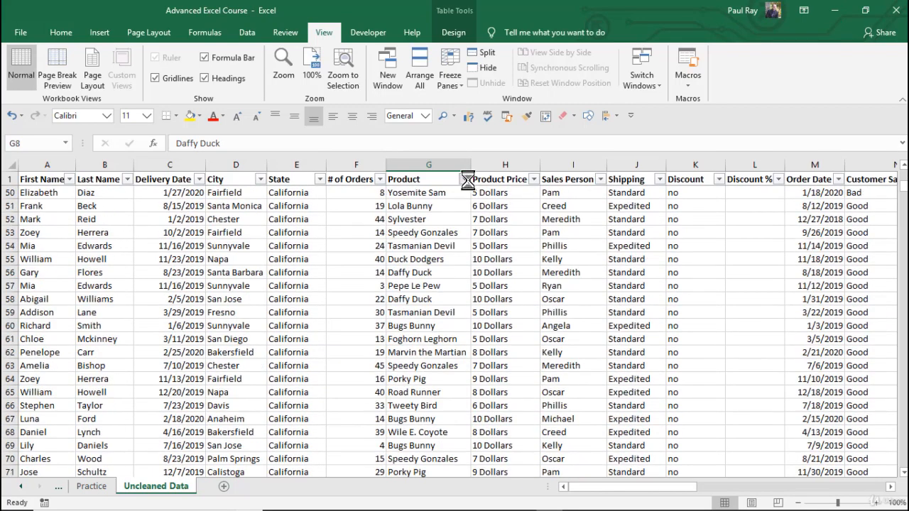
left_click(465, 179)
left_click(466, 179)
left_click(452, 248)
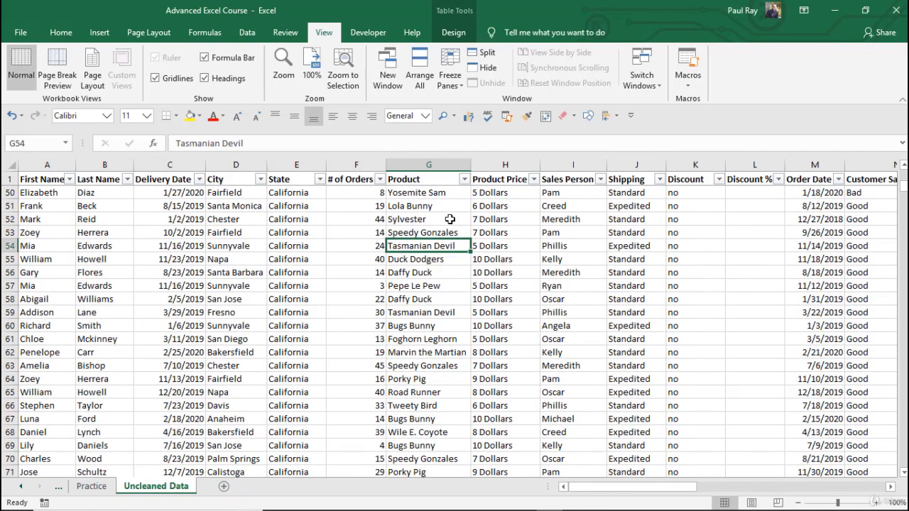
Step: Unfreeze the panes and select a Product cell near the start of the table
left_click(452, 79)
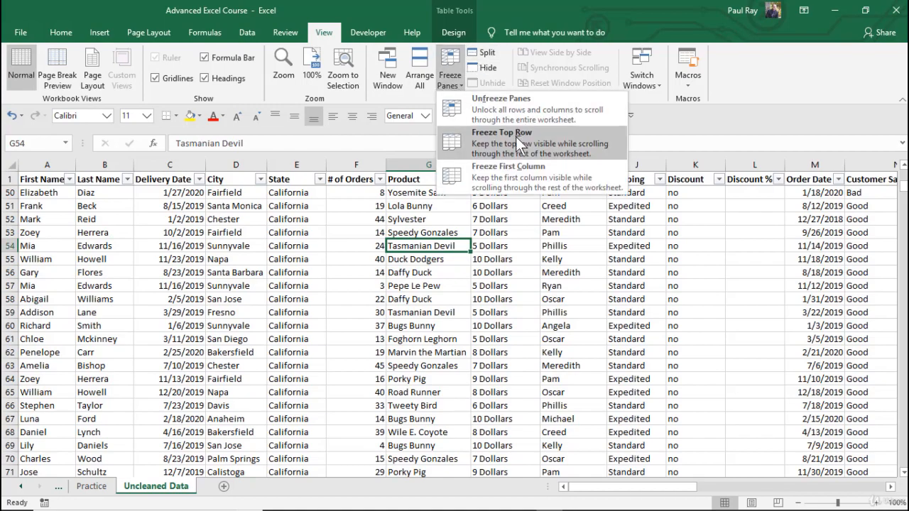
left_click(523, 108)
left_click(430, 246)
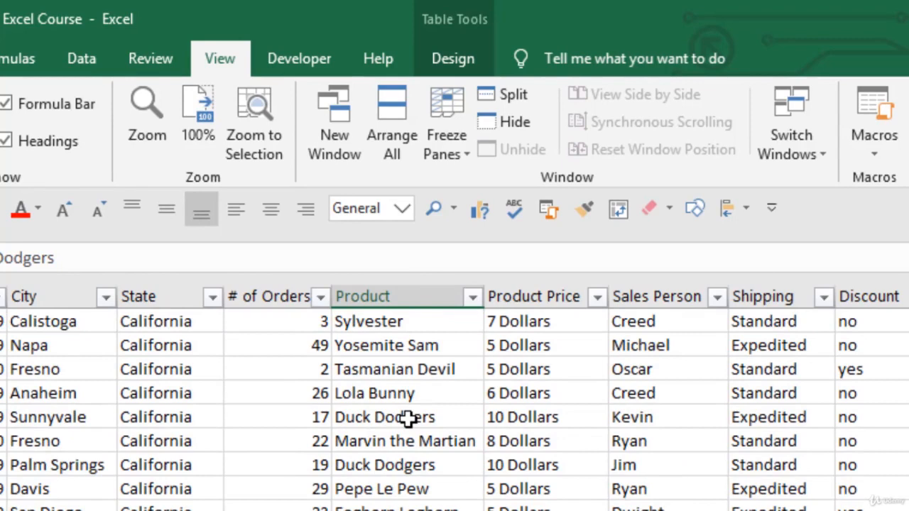
Step: Examine the column headings without frozen panes while moving down the table to the last Product Price entry
scroll(407, 419, "down", 5)
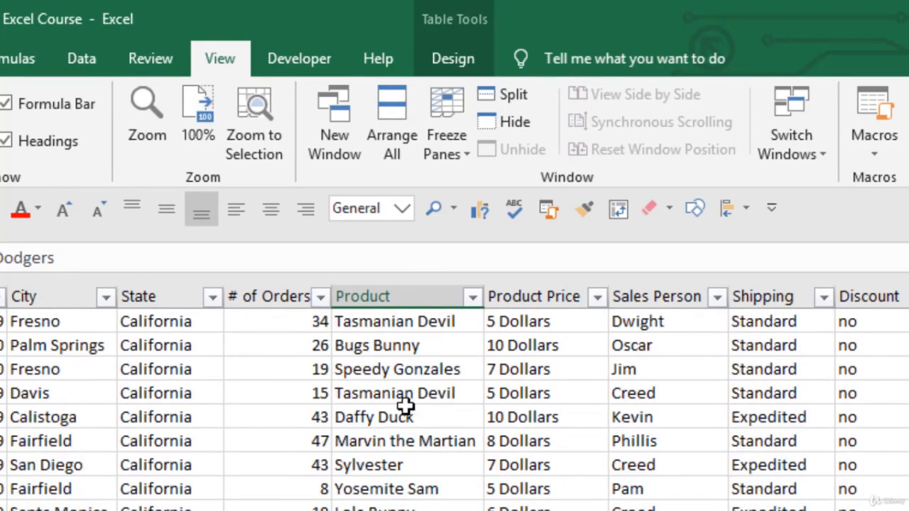
left_click(355, 436)
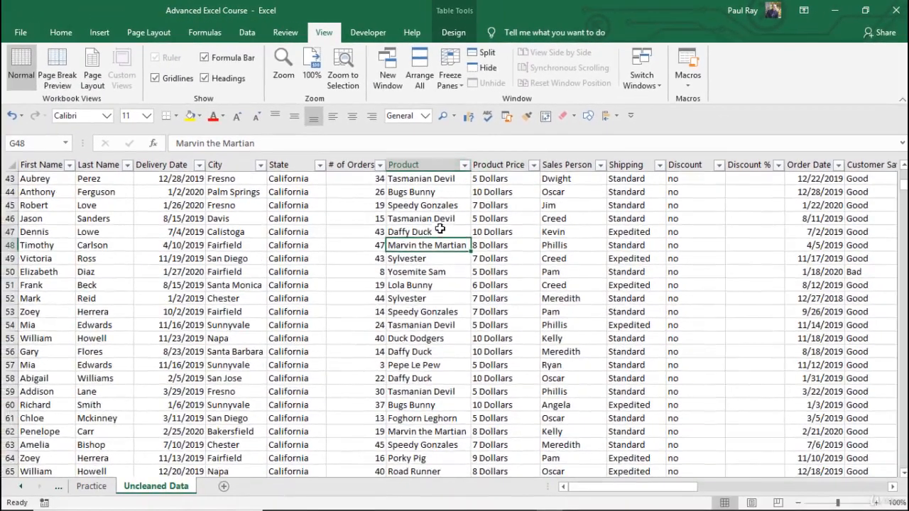
left_click(441, 229)
scroll(438, 238, "down", 15)
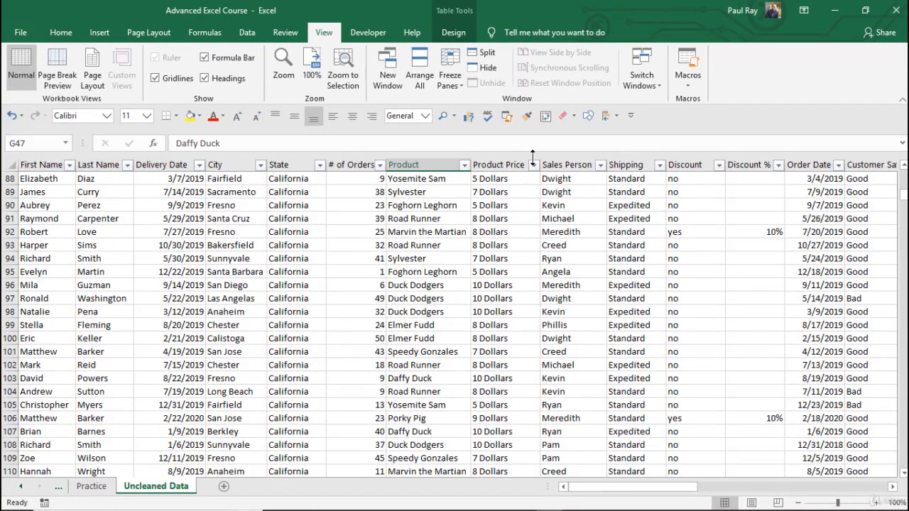
left_click(486, 241)
key("ctrl+Down")
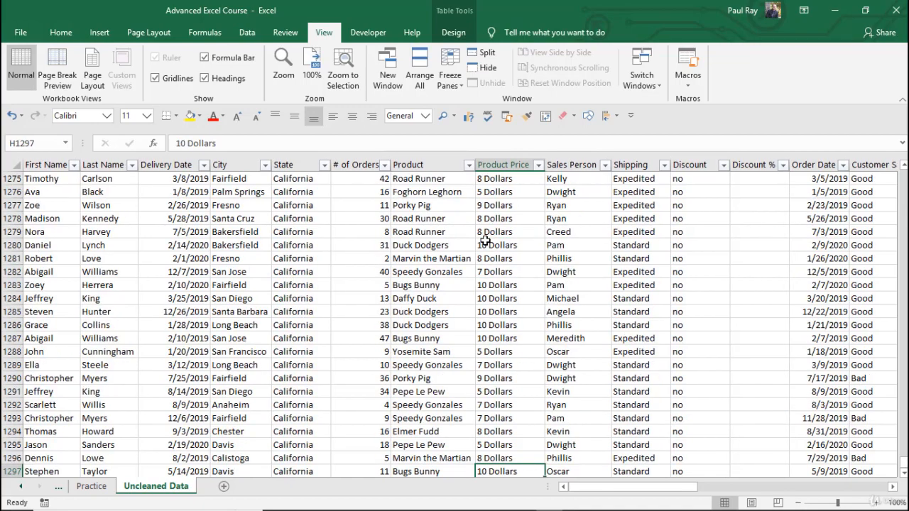
Step: Compare the column headings with a cell below the table and a cell inside it selected, and return to cell A1
scroll(483, 240, "down", 7)
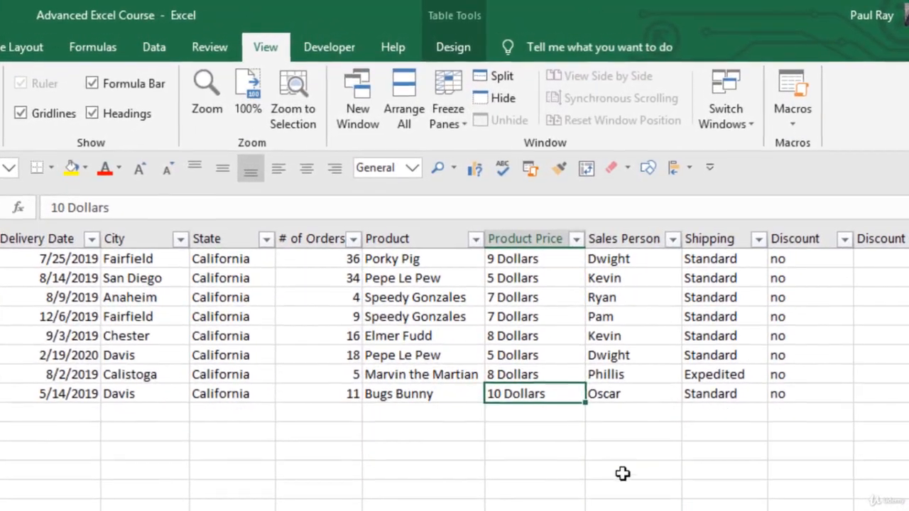
left_click(622, 473)
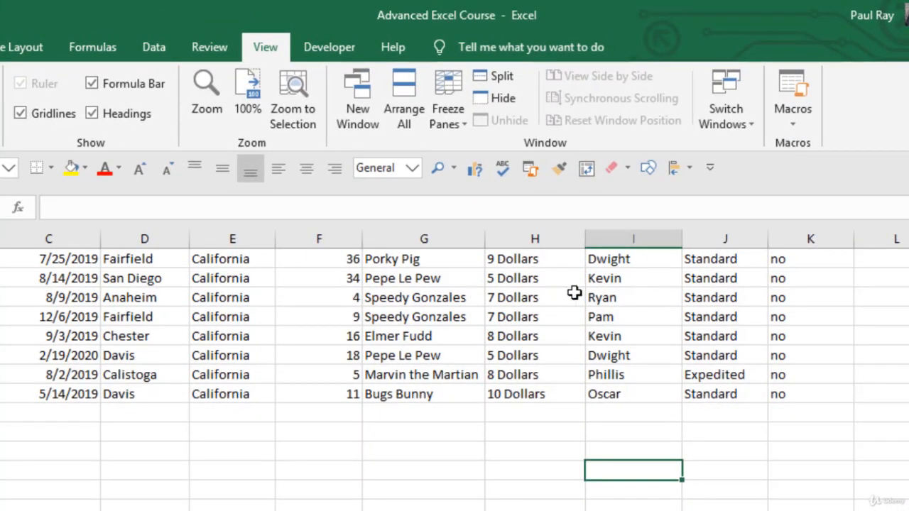
left_click(491, 298)
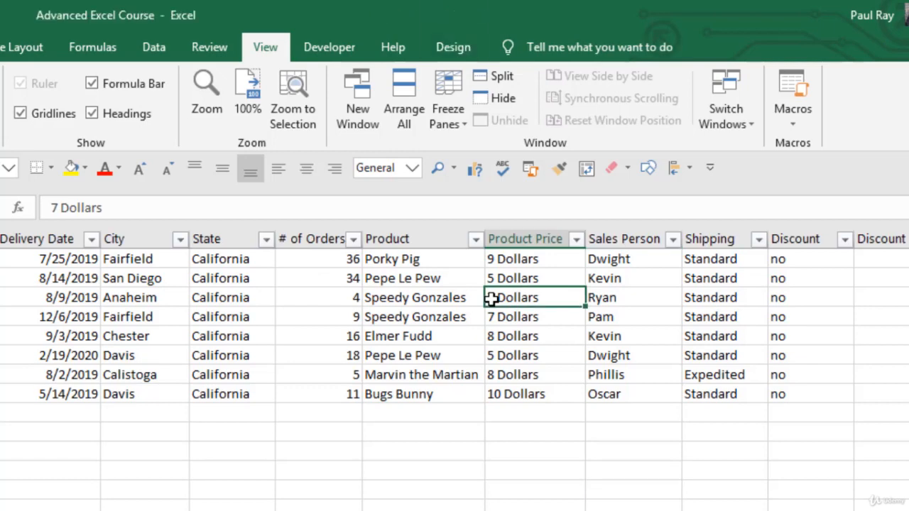
left_click(706, 458)
left_click(531, 336)
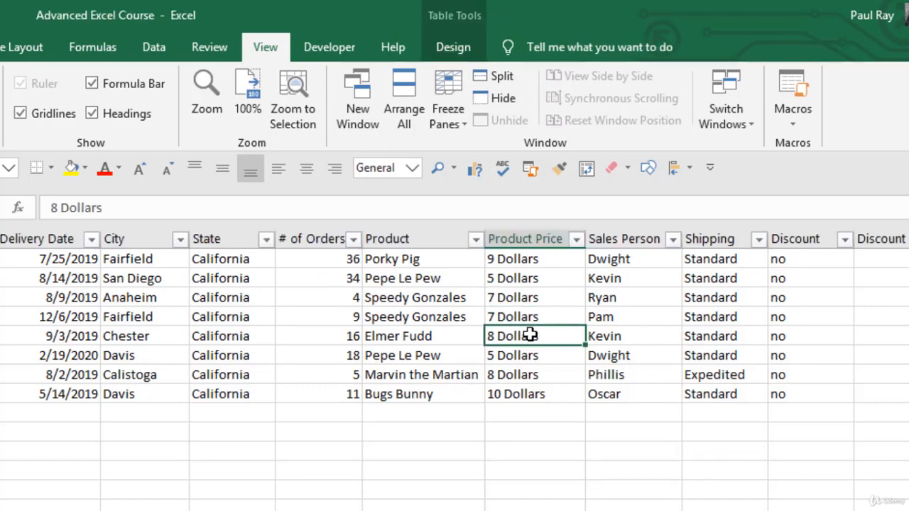
key("ctrl+Home")
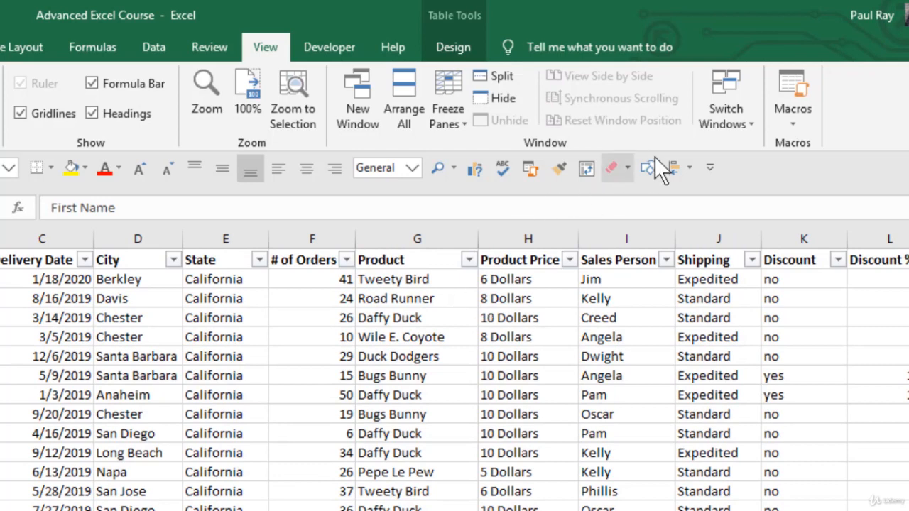
Step: Check the list of open windows in Switch Windows and open a second window of the workbook
left_click(711, 113)
left_click(533, 418)
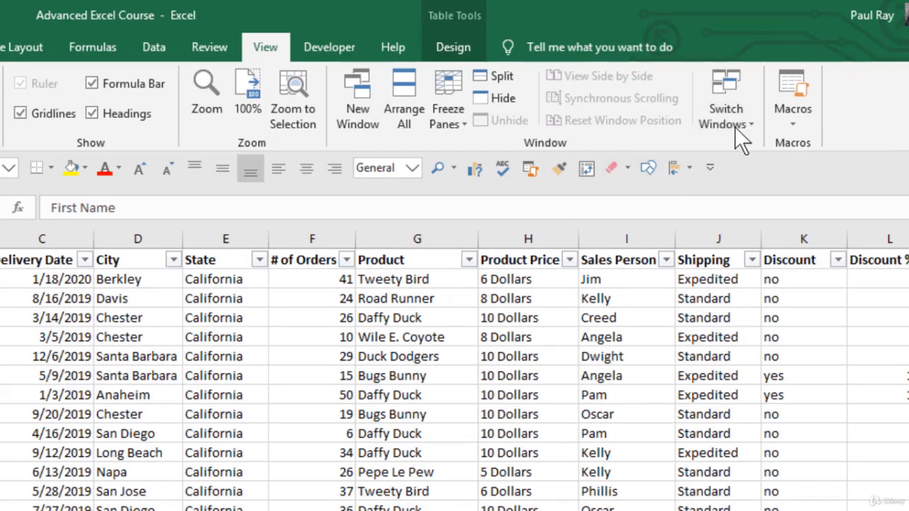
left_click(736, 125)
left_click(512, 284)
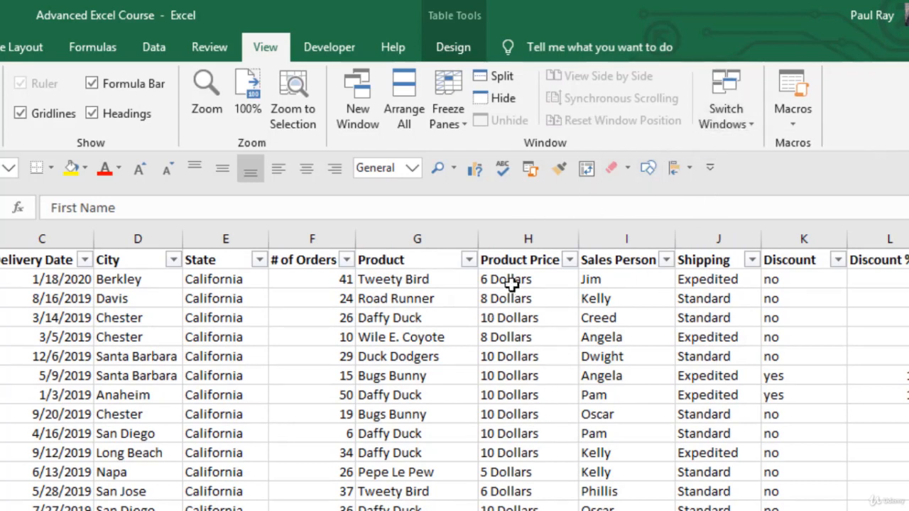
left_click(365, 98)
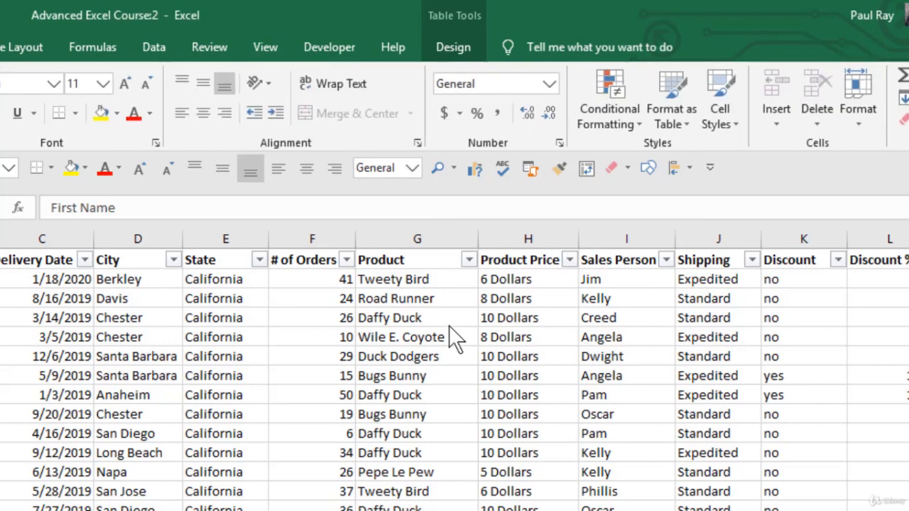
Step: Cycle back and forth between the two windows of the workbook
key("ctrl+Tab")
key("ctrl+Tab")
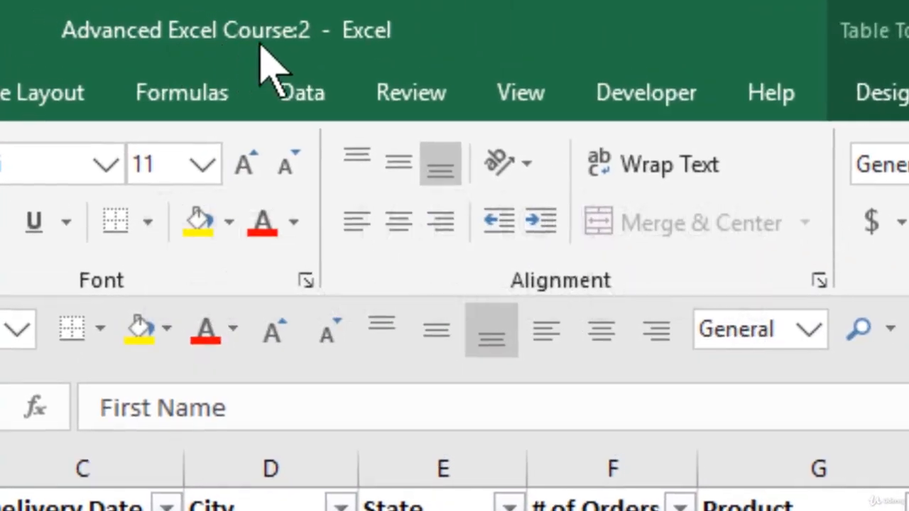
key("ctrl+Tab")
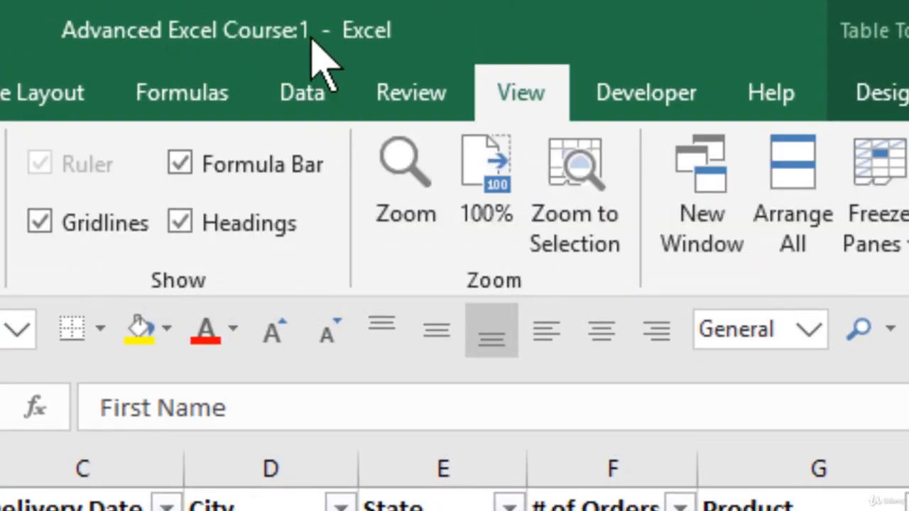
key("ctrl+Tab")
key("ctrl+Tab")
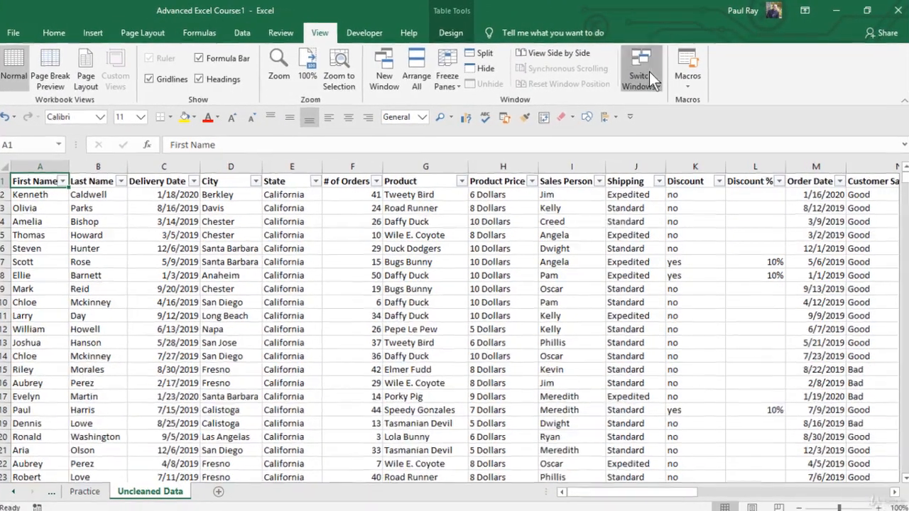
Step: Use Switch Windows to go to Advanced Excel Course:2 and close that window
left_click(647, 74)
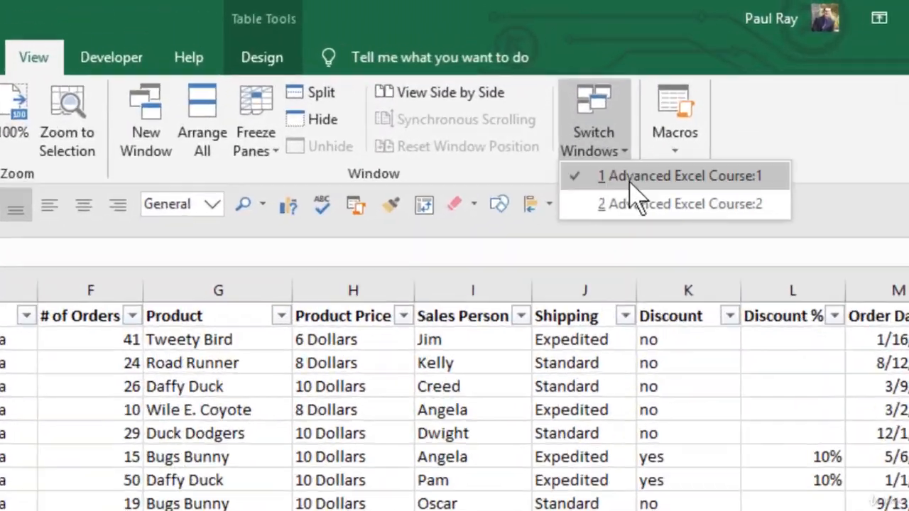
left_click(643, 203)
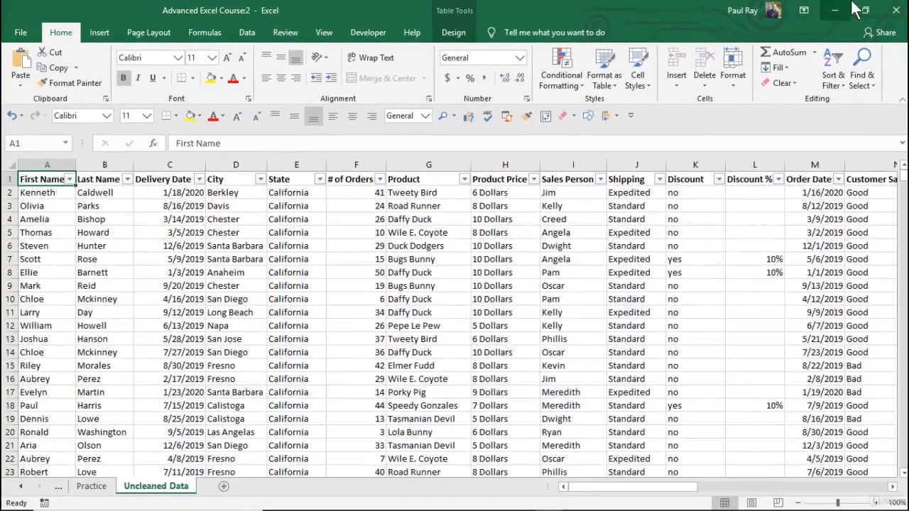
left_click(897, 10)
left_click(456, 224)
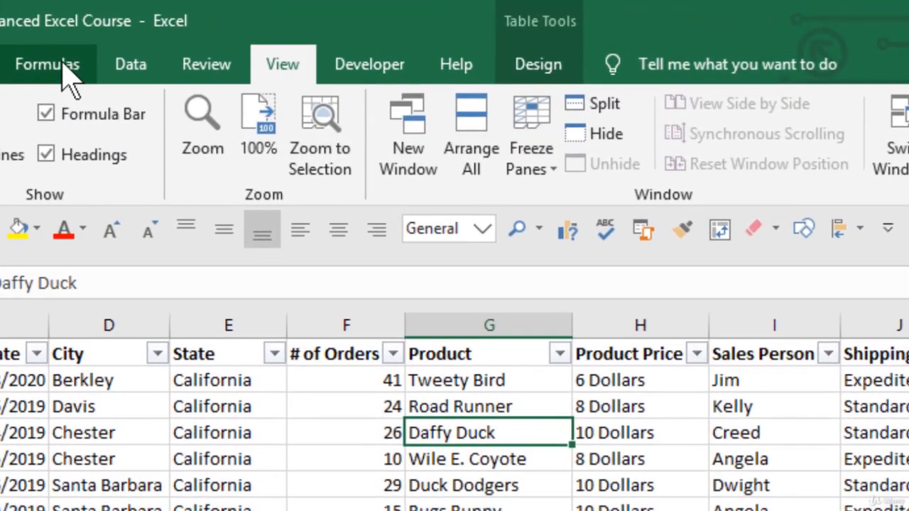
Step: Trace the precedents of cell L2 in the Discount % column and remove the arrows
left_click(47, 65)
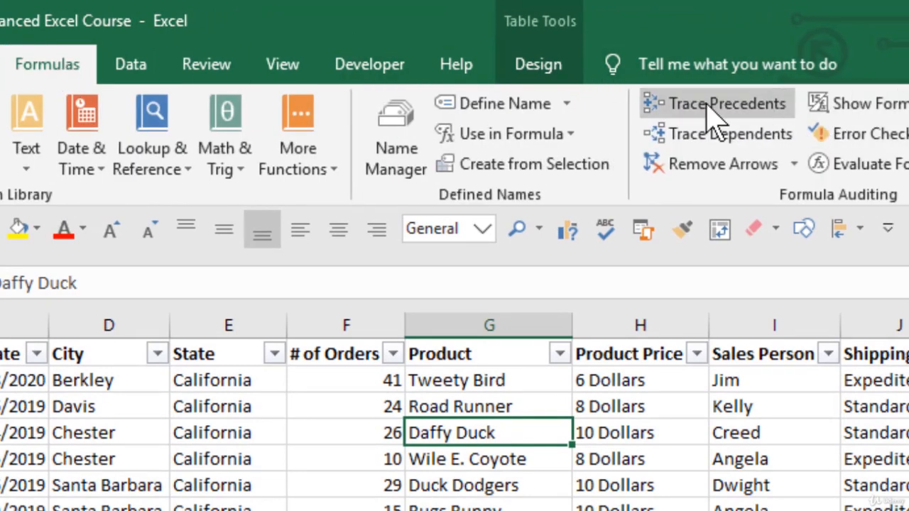
left_click(906, 497)
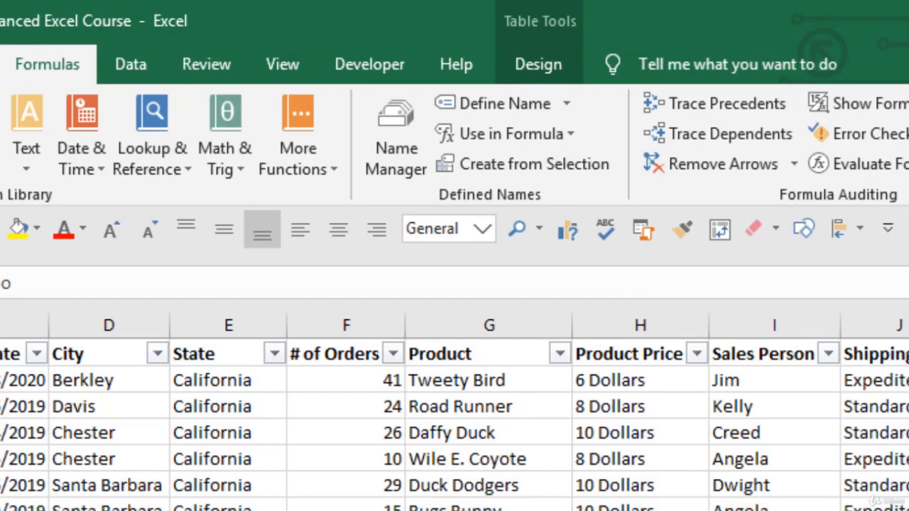
key("Right")
key("Right")
key("Right")
key("Right")
key("Right")
key("Right")
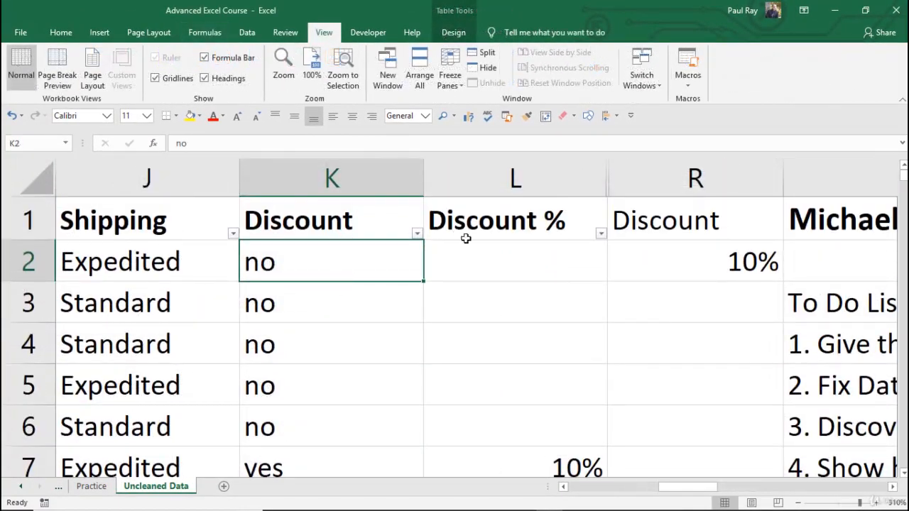
left_click(491, 254)
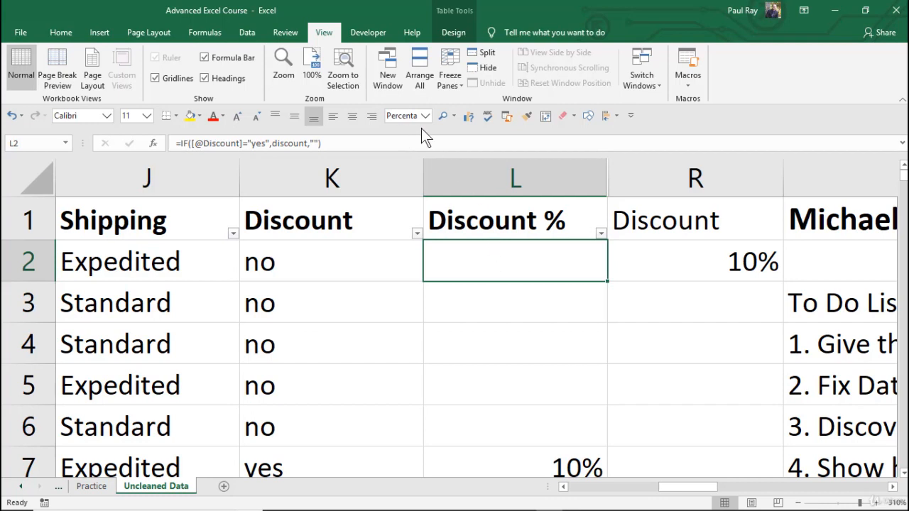
left_click(215, 33)
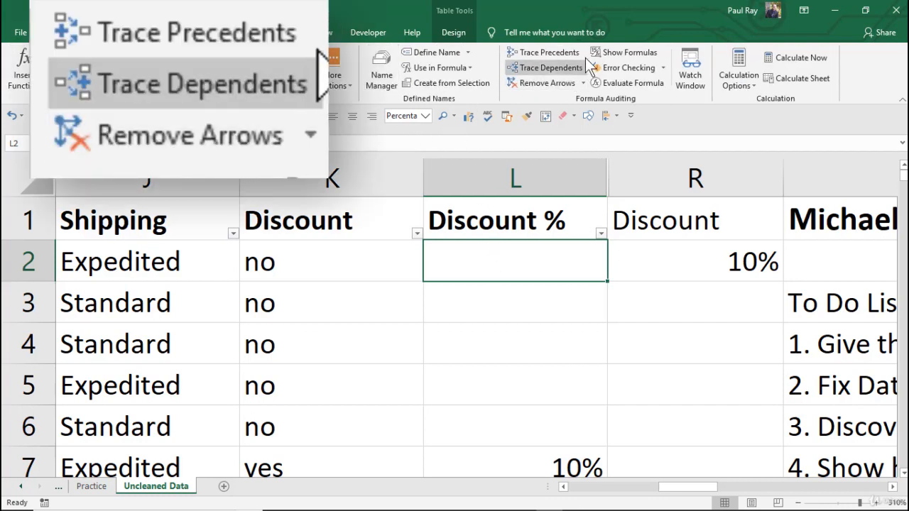
left_click(546, 54)
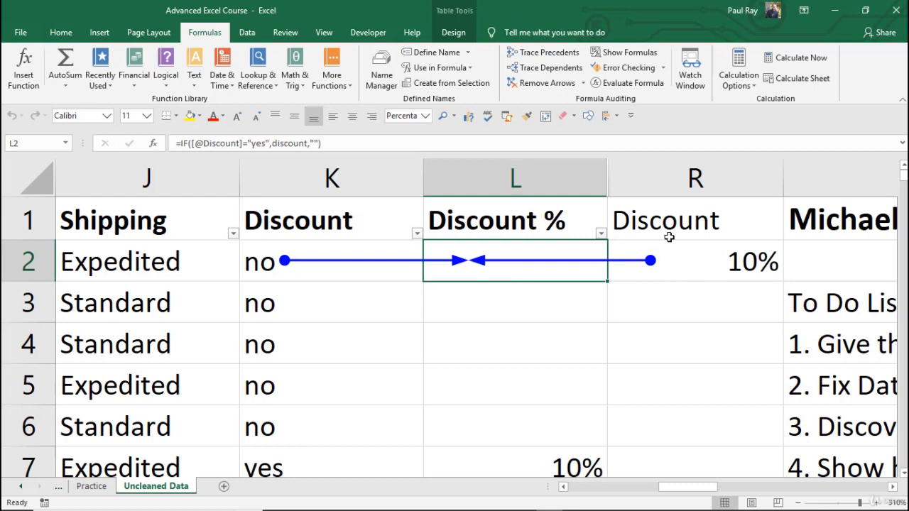
left_click(544, 87)
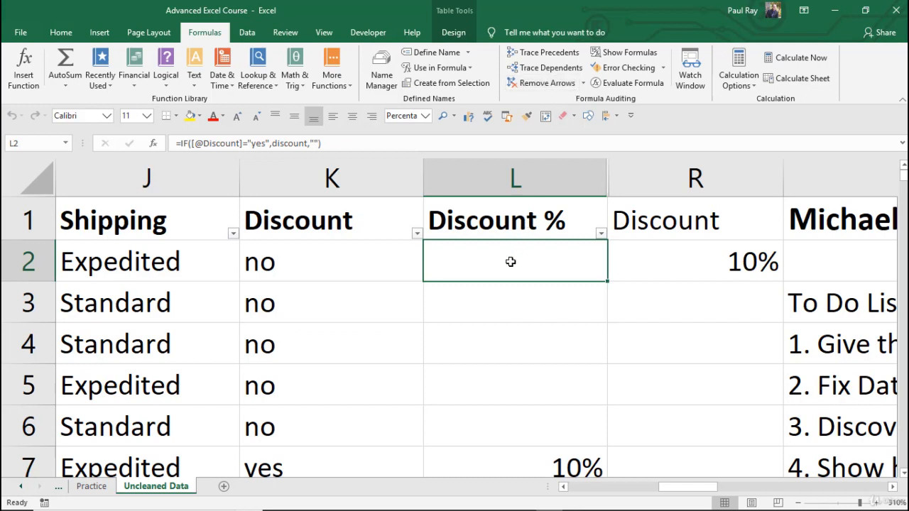
Step: Try to trace the precedents of the Discount value in cell R2
left_click(702, 251)
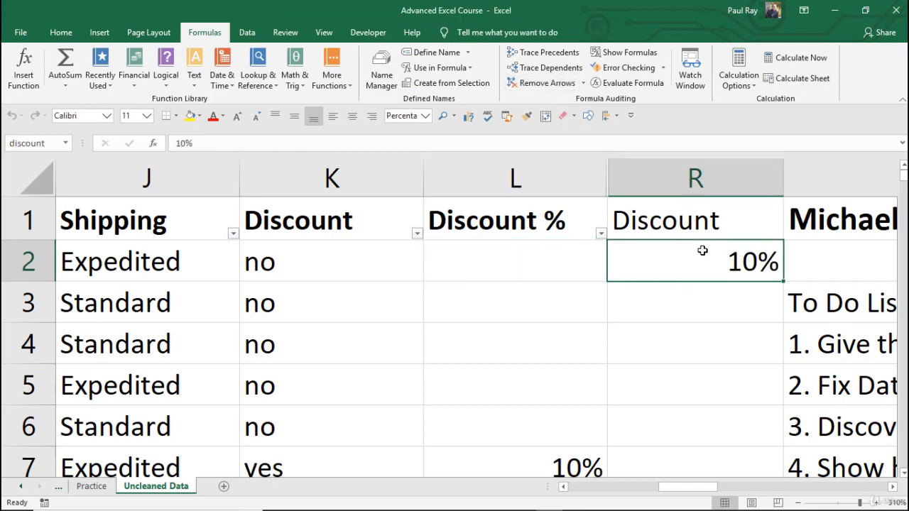
left_click(543, 53)
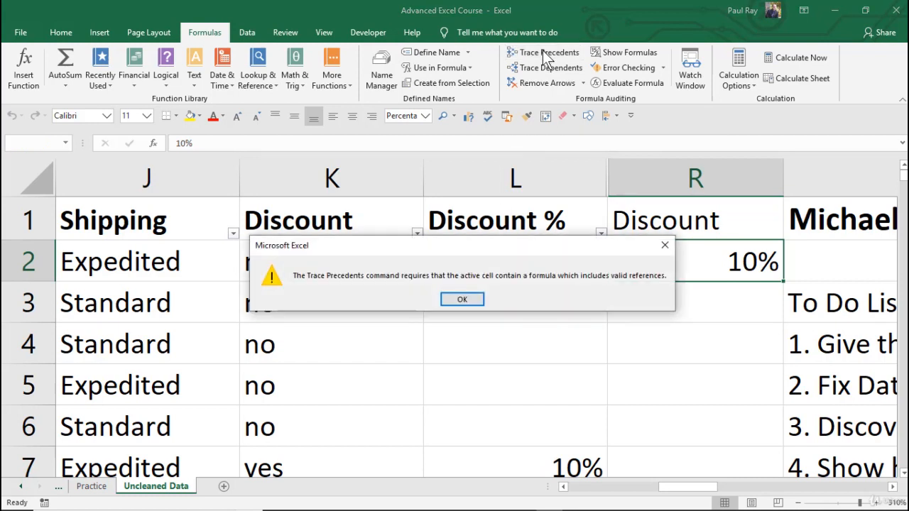
left_click(473, 302)
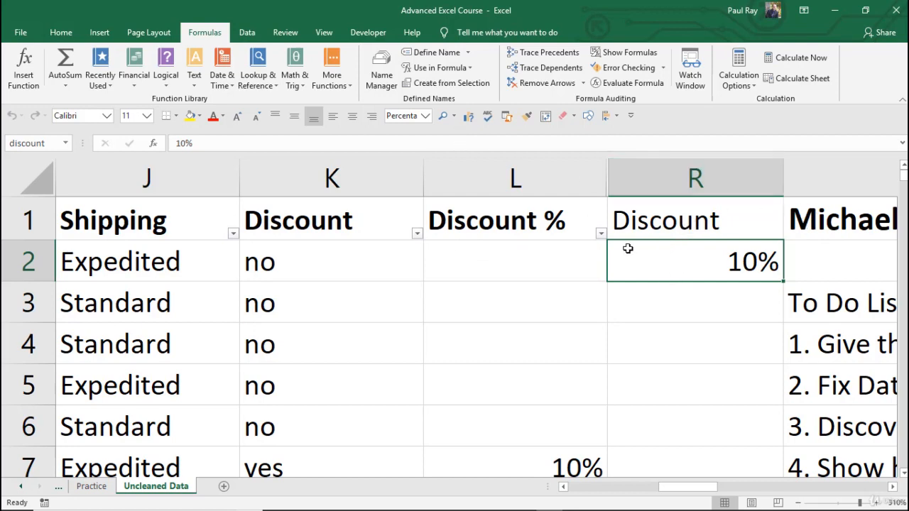
Step: Trace the dependents of cell R2 and follow the arrows down the Discount % column
scroll(624, 245, "down", 6, "ctrl")
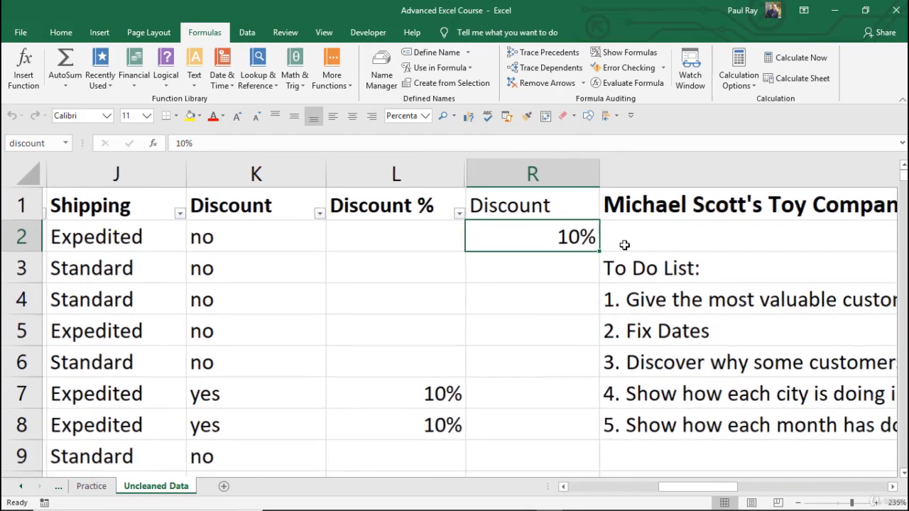
scroll(454, 267, "down", 4, "ctrl")
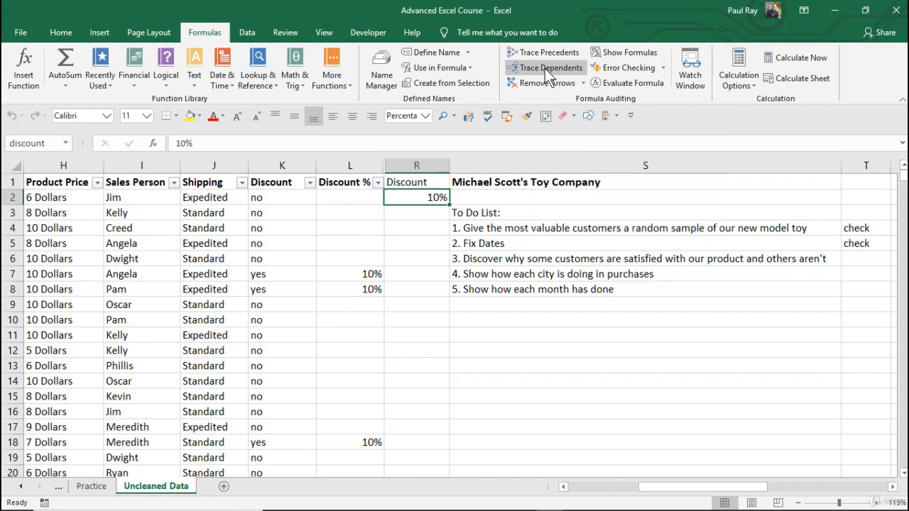
left_click(545, 68)
scroll(475, 272, "down", 1)
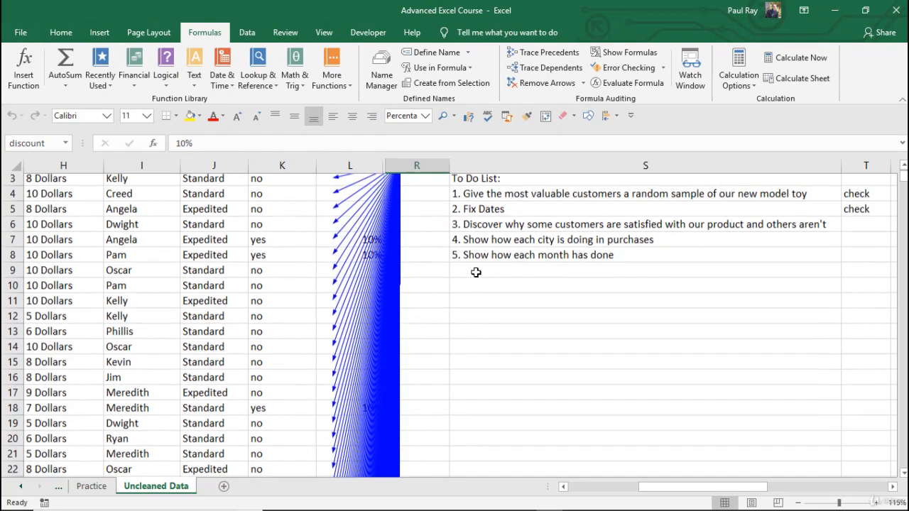
scroll(476, 272, "down", 7)
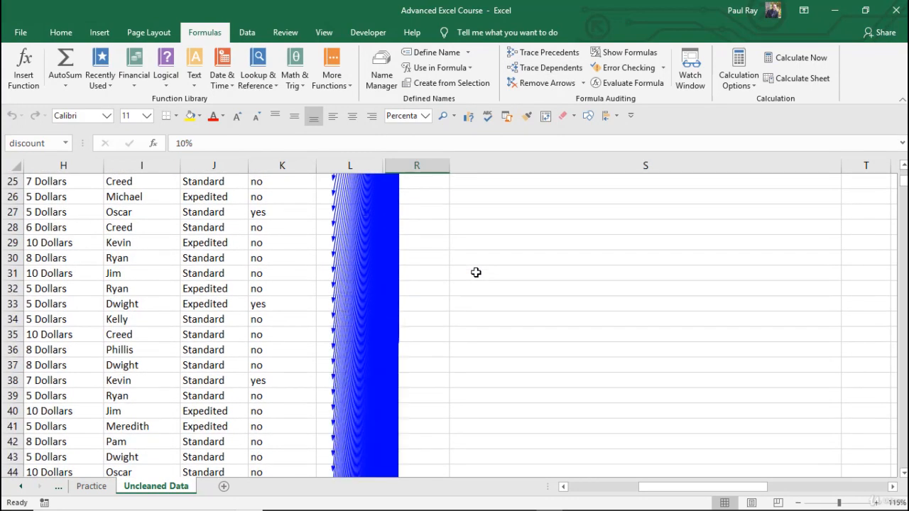
scroll(476, 272, "up", 8)
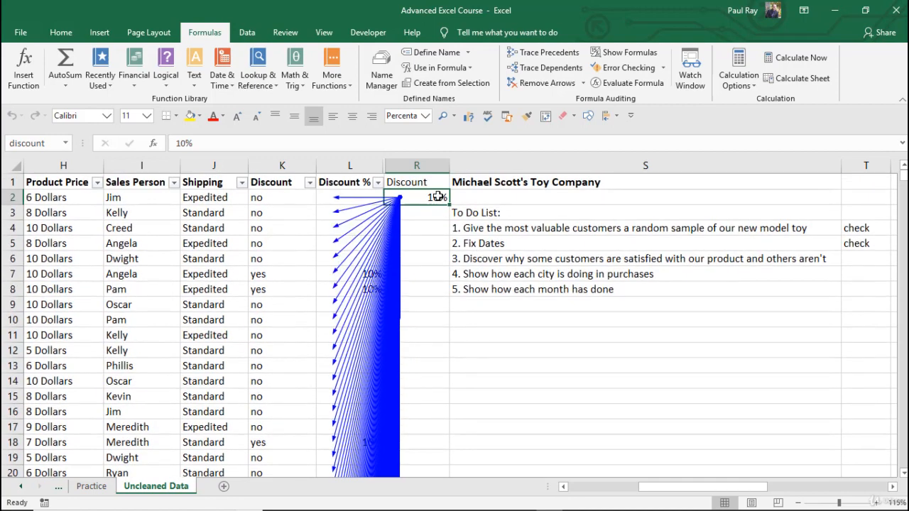